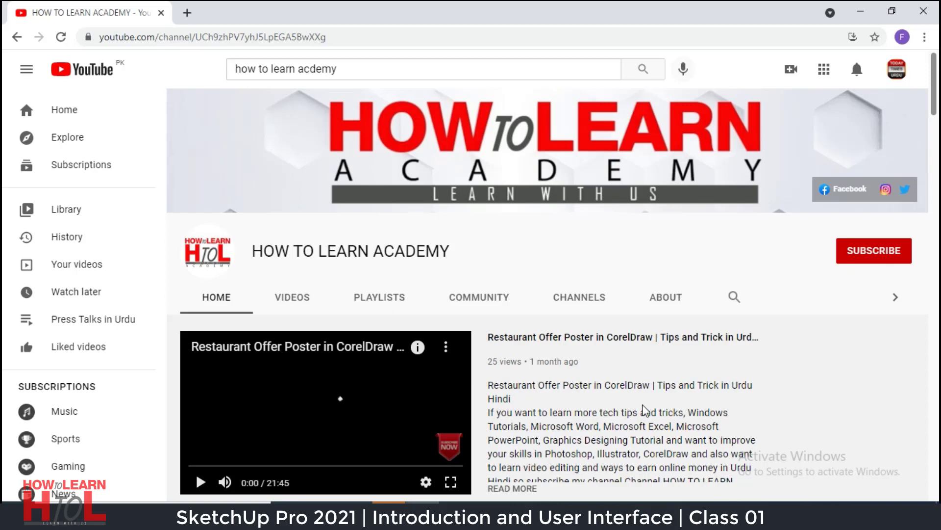
- Look over the uploads and popular uploads on the HOW TO LEARN ACADEMY channel's home page
scroll(644, 410, down, 4)
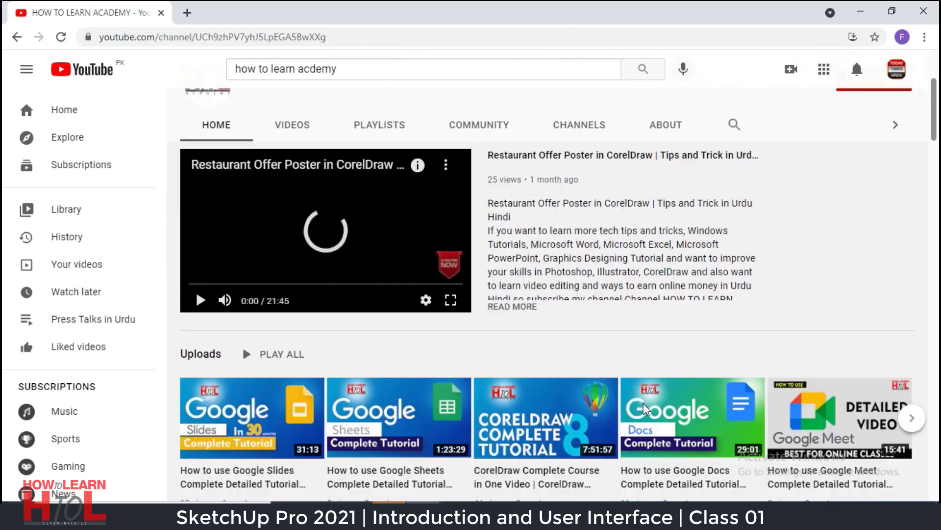
scroll(643, 408, down, 2)
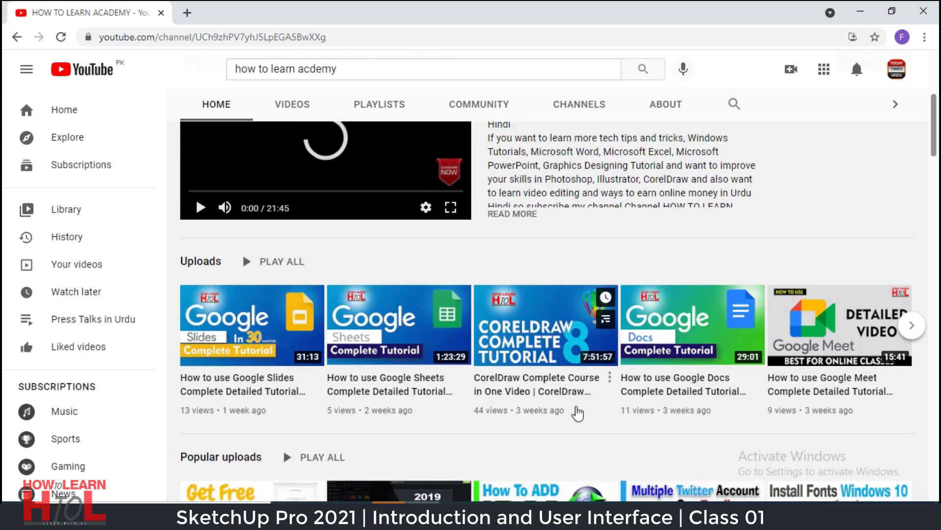
scroll(578, 414, down, 1)
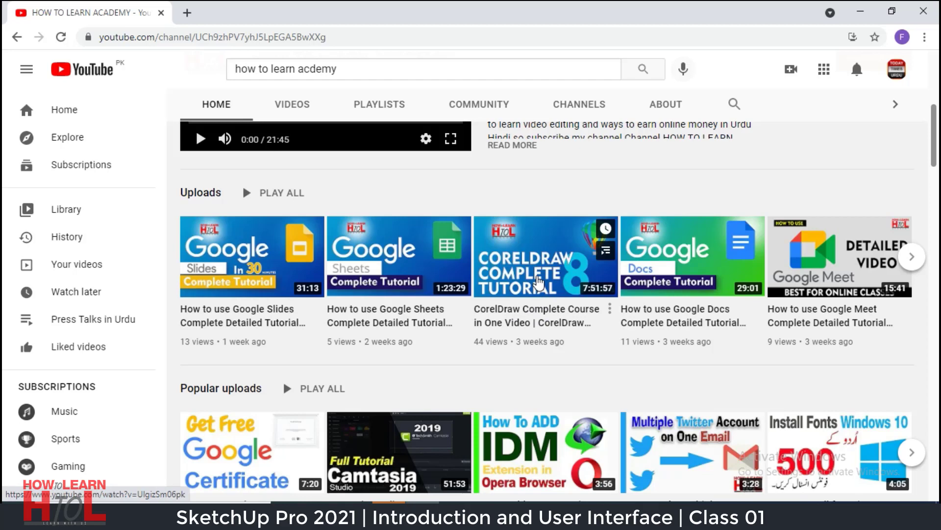
scroll(526, 350, up, 1)
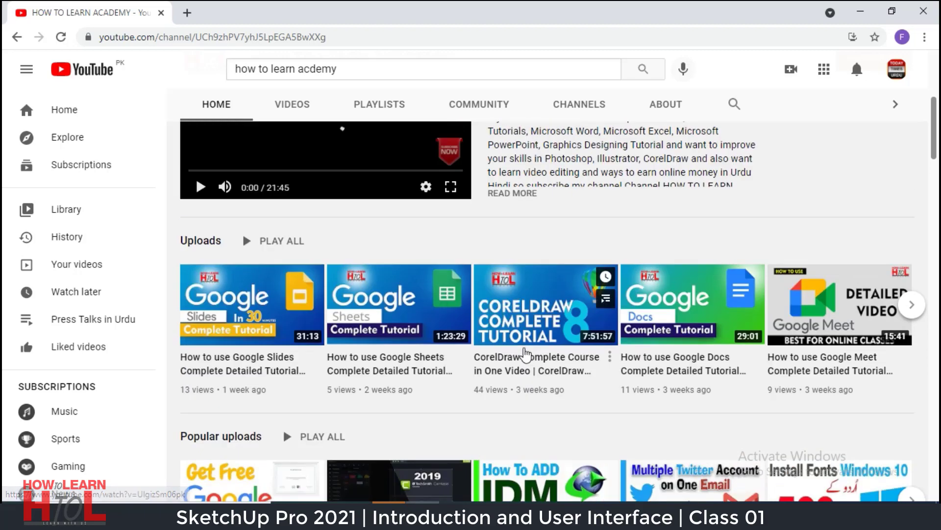
scroll(526, 352, up, 4)
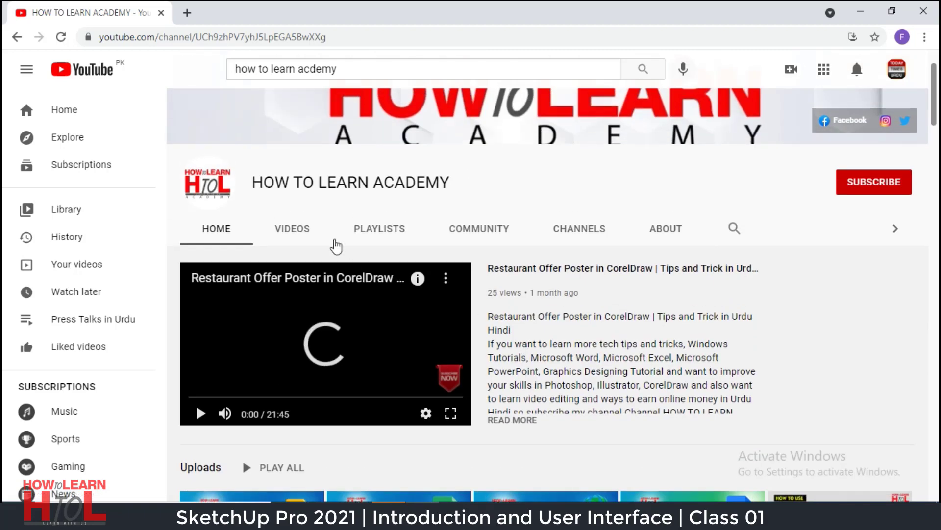
- Browse the channel's created playlists through to the end of the list and return to the start
click(375, 232)
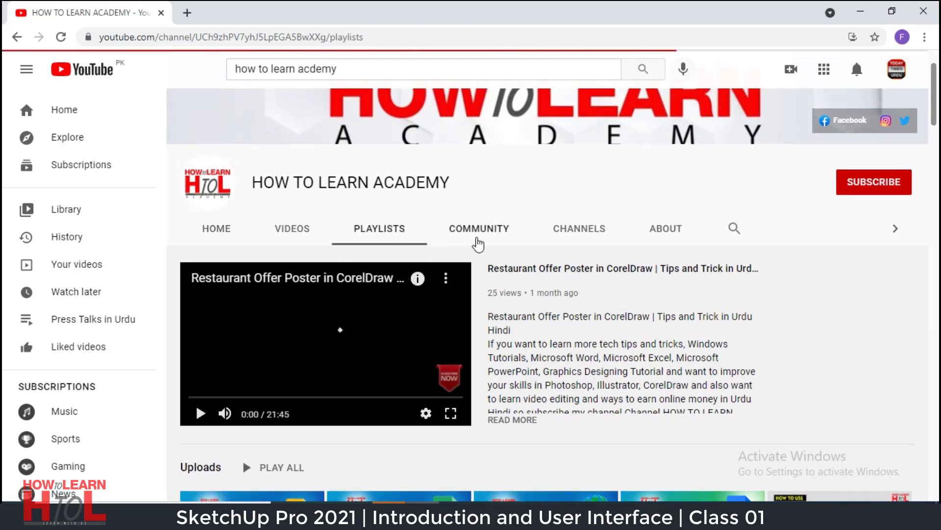
scroll(486, 244, up, 2)
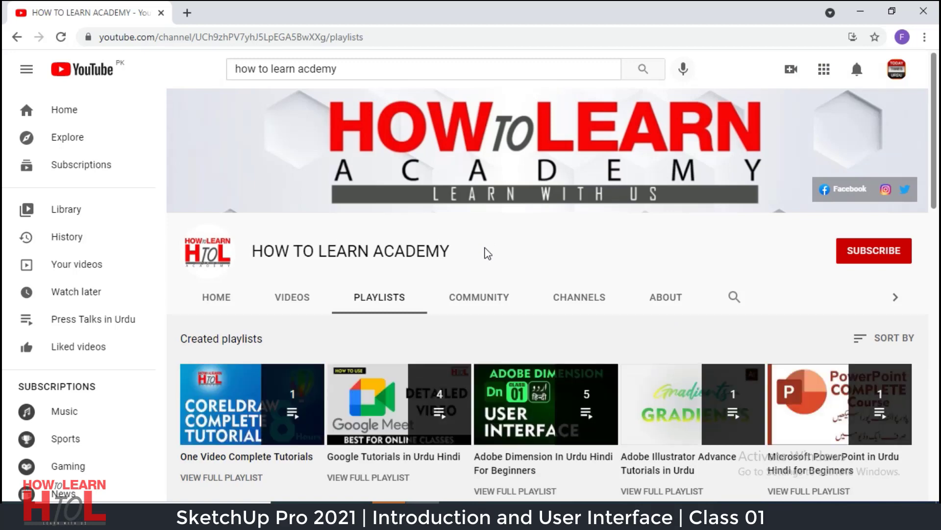
scroll(488, 245, down, 2)
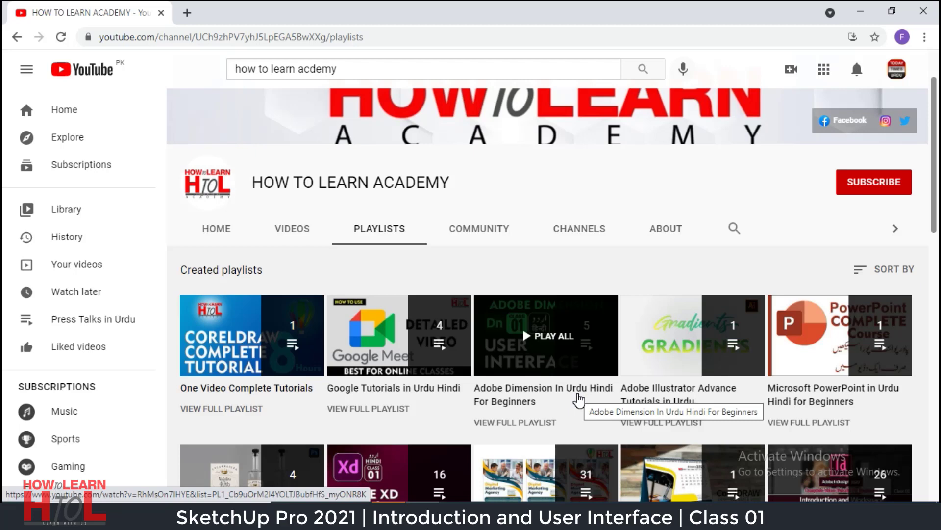
scroll(540, 402, down, 5)
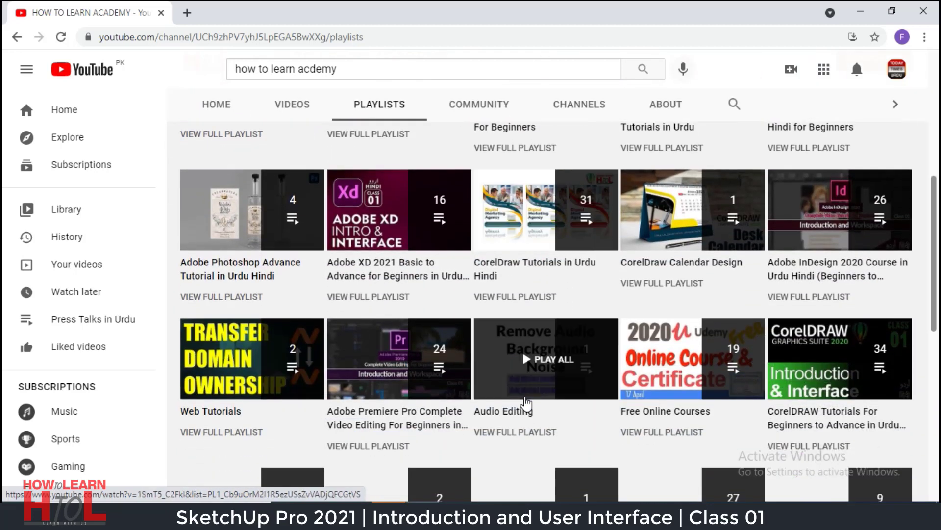
scroll(459, 445, down, 4)
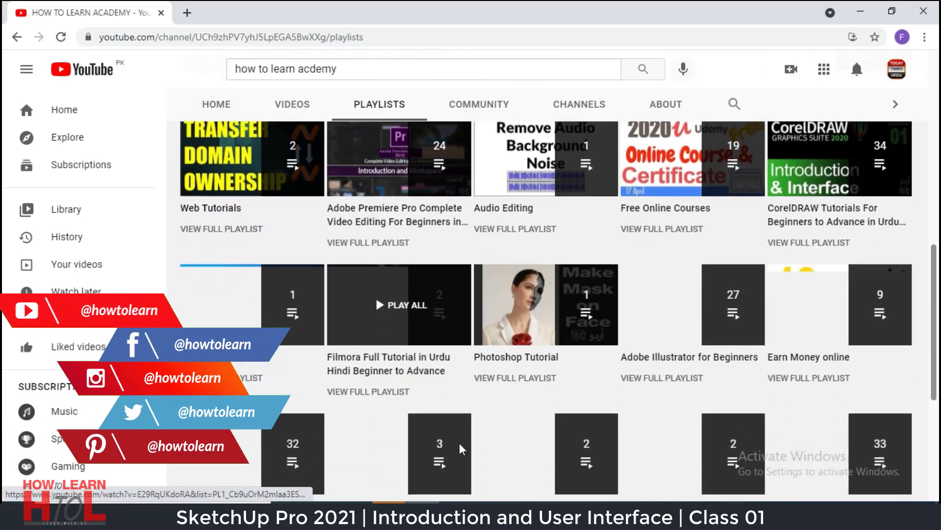
scroll(460, 448, down, 1)
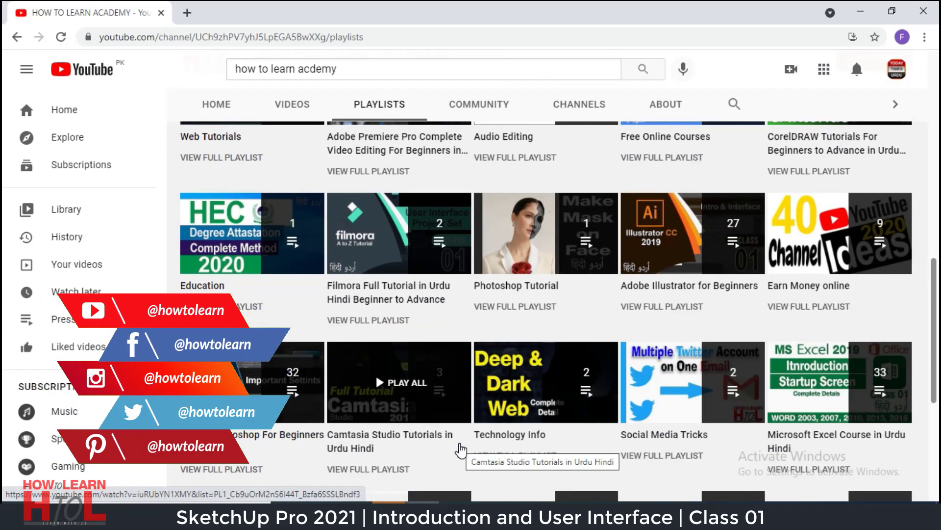
scroll(460, 449, down, 1)
scroll(460, 449, down, 1)
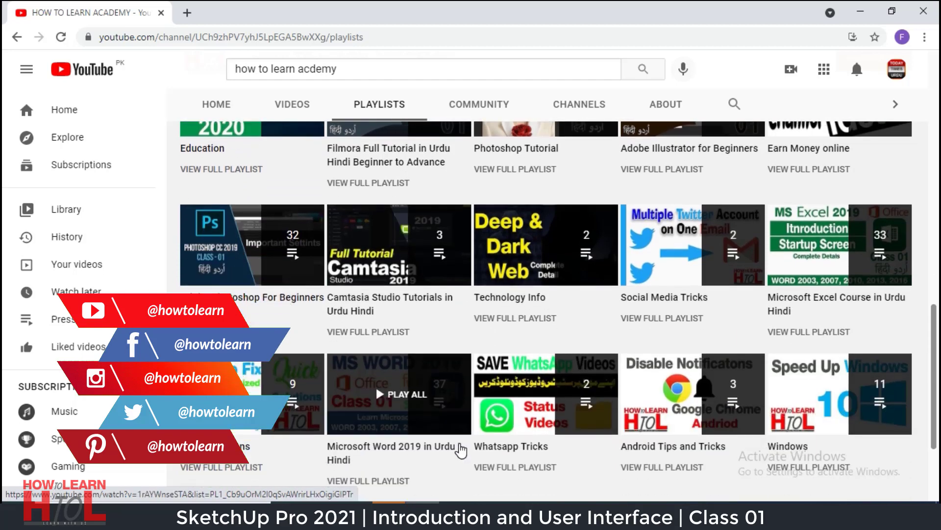
scroll(459, 450, down, 1)
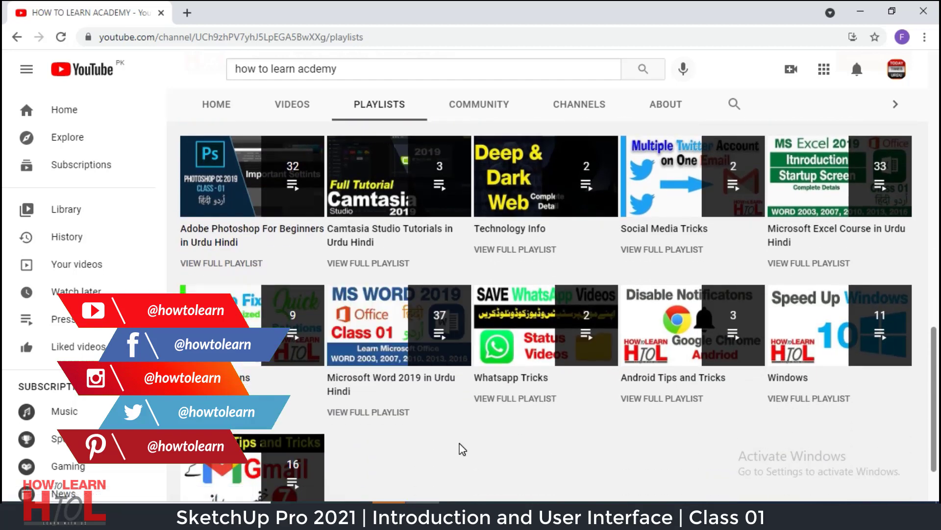
scroll(460, 448, up, 2)
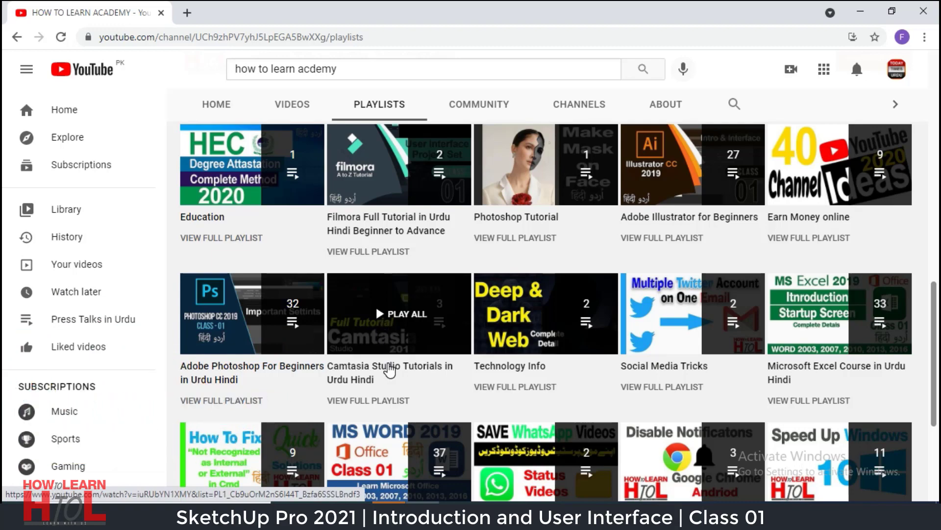
scroll(390, 370, up, 3)
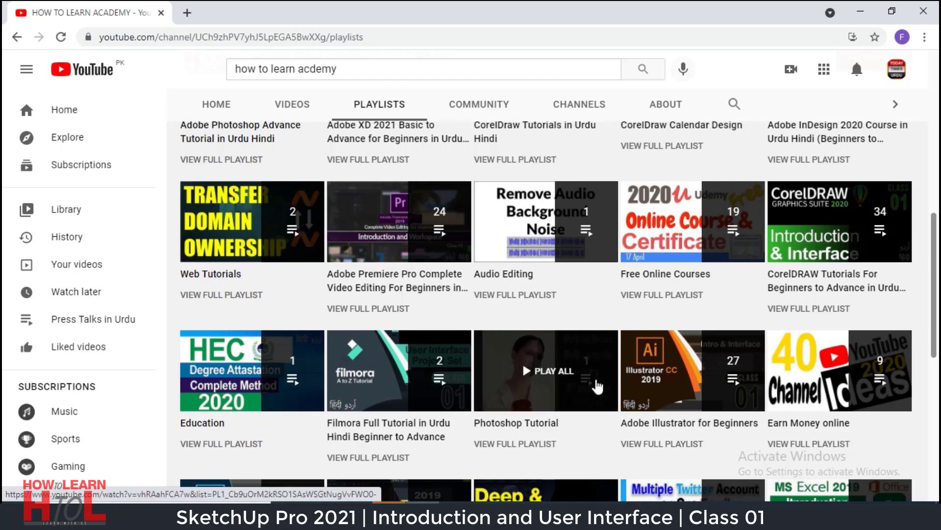
scroll(527, 393, up, 3)
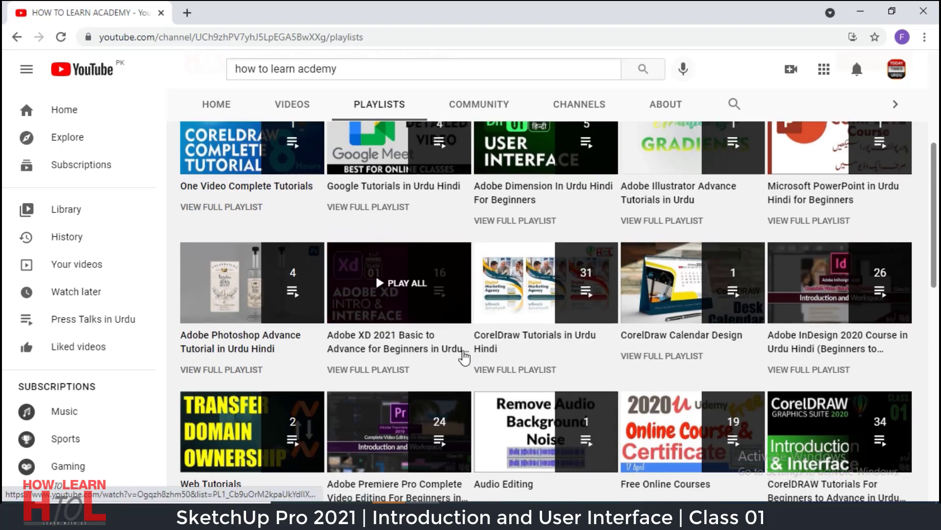
scroll(464, 357, up, 5)
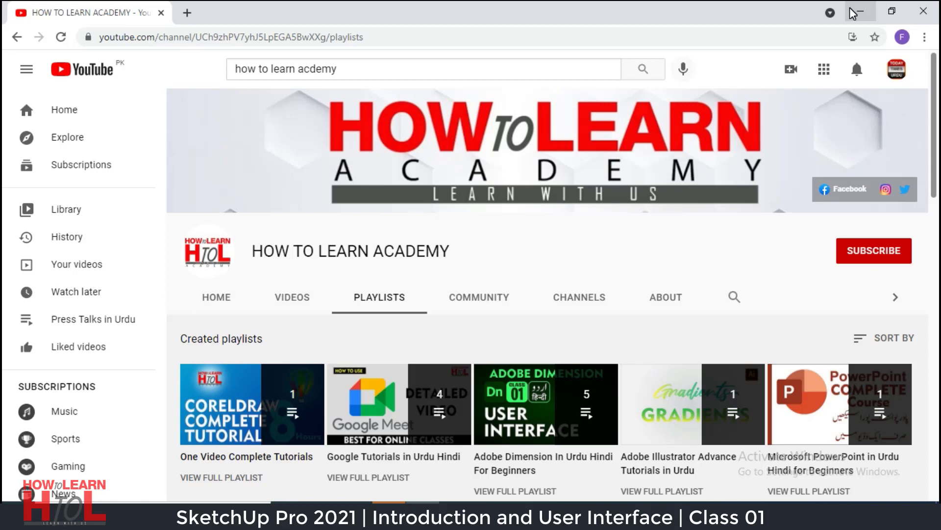
- Minimize the browser, search Windows for "ske" and launch SketchUp Pro 2021
click(865, 12)
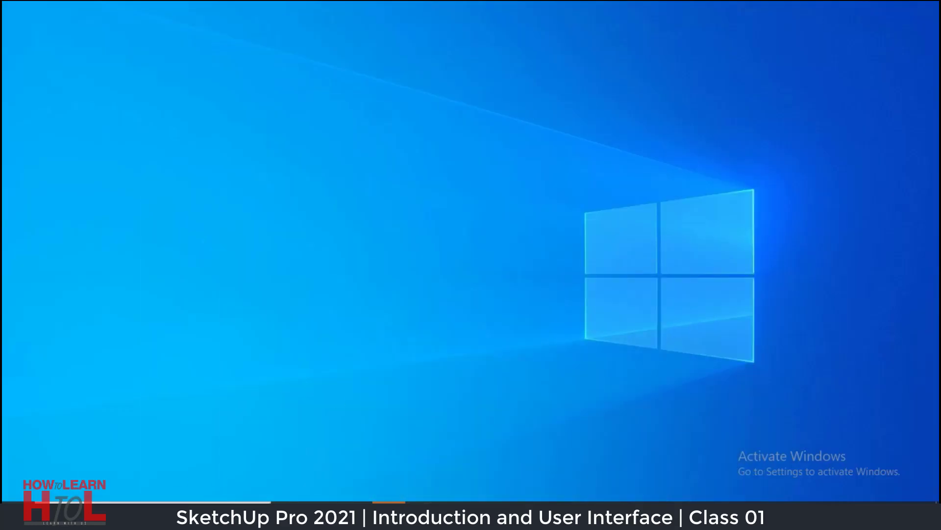
key(super+s)
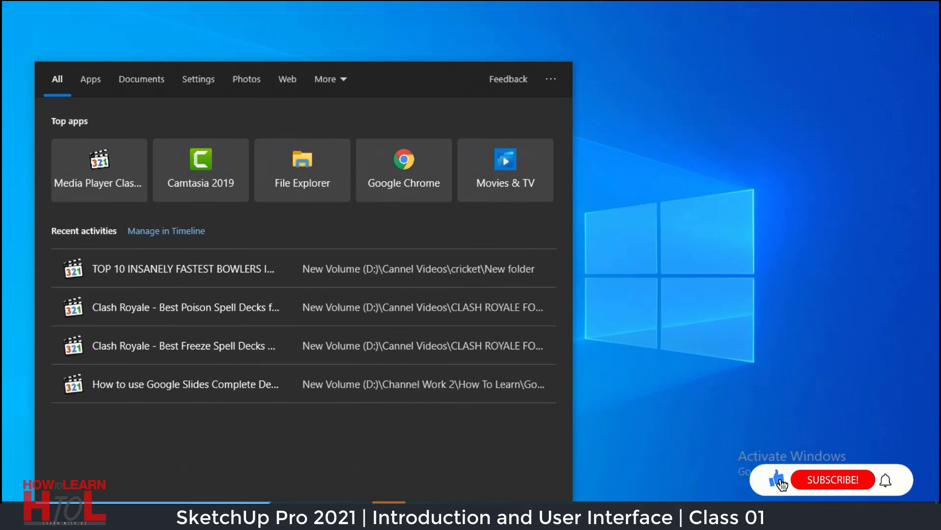
text(ske)
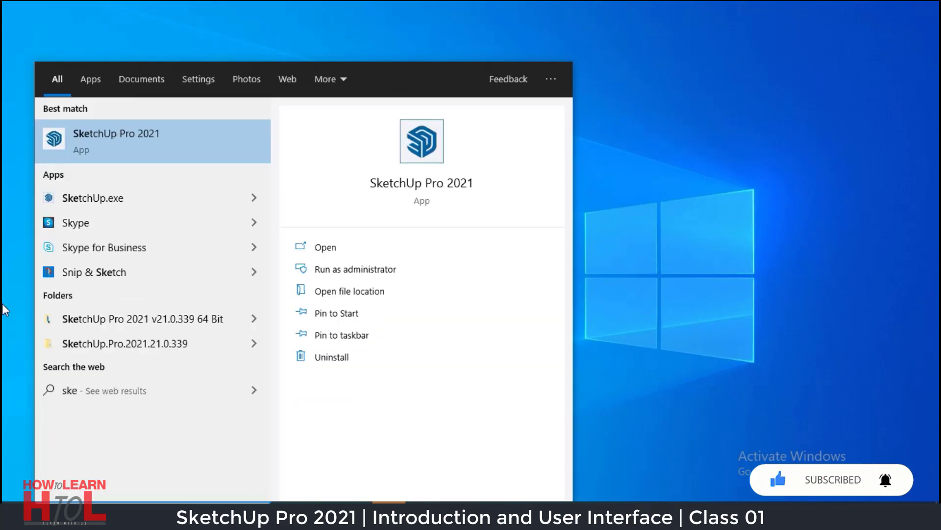
click(121, 140)
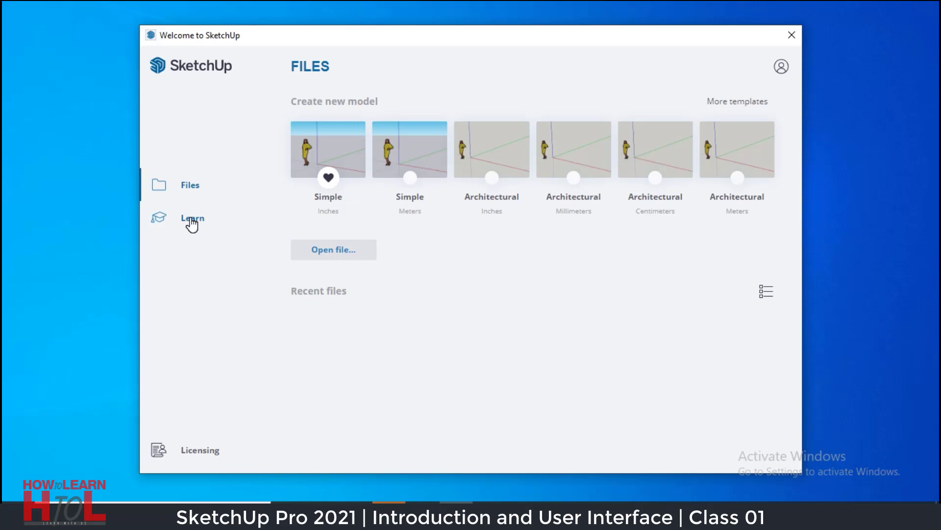
- View the Learn resources in the welcome window and return to the Files page
click(191, 224)
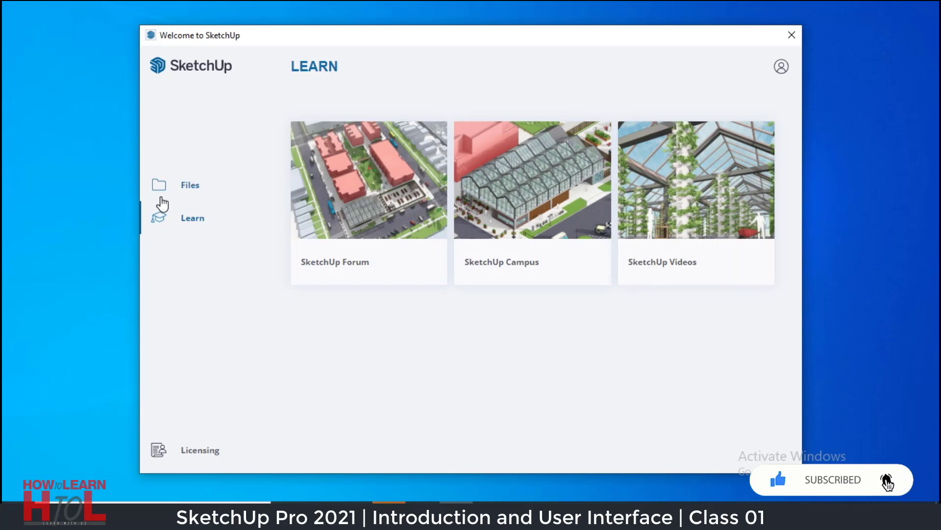
click(191, 187)
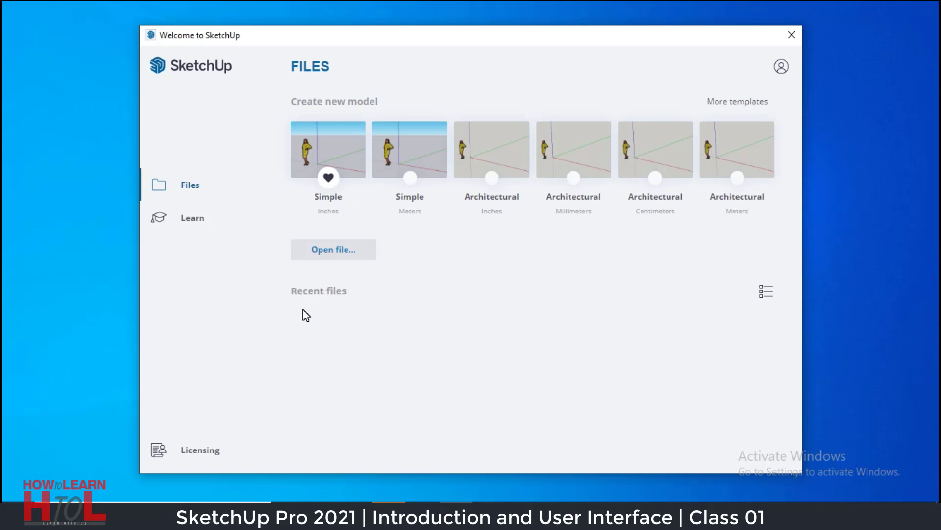
- Review the full set of default templates and create a new model from the Simple template in inches
click(727, 102)
scroll(465, 418, down, 3)
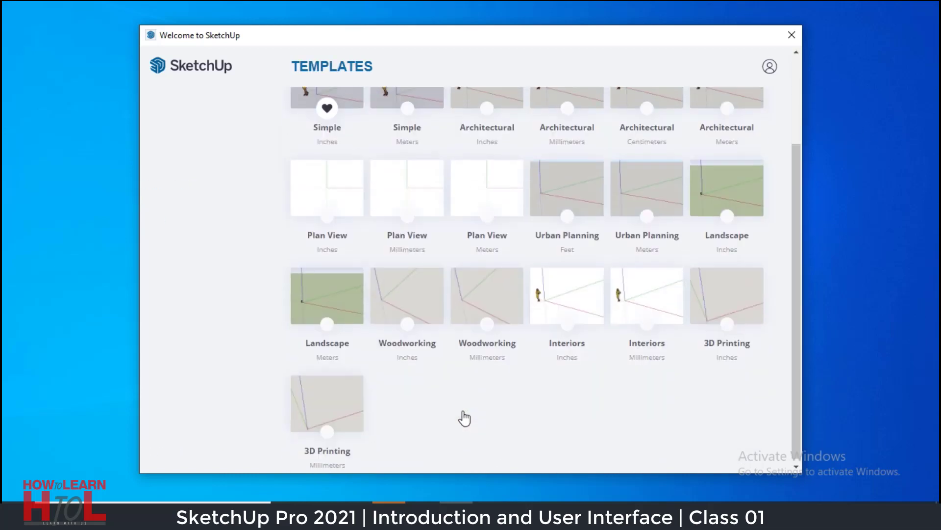
scroll(465, 416, up, 3)
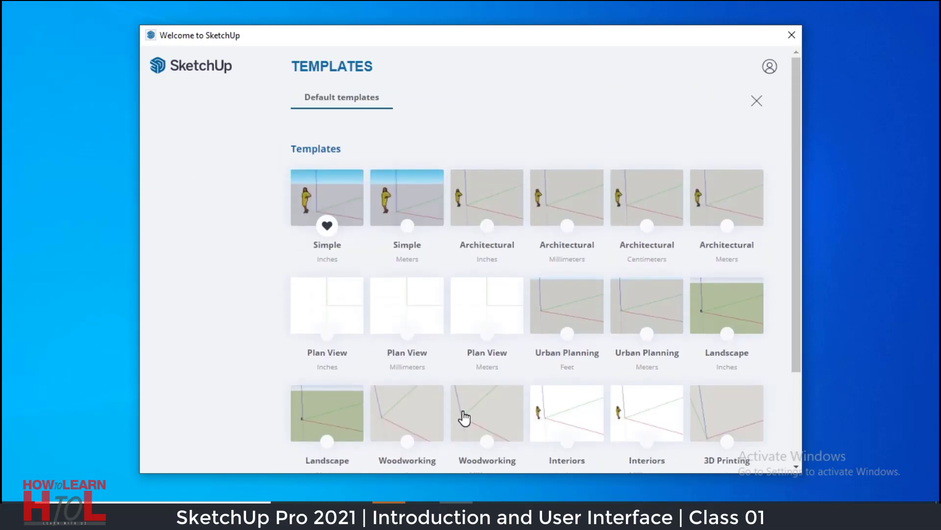
scroll(464, 415, down, 3)
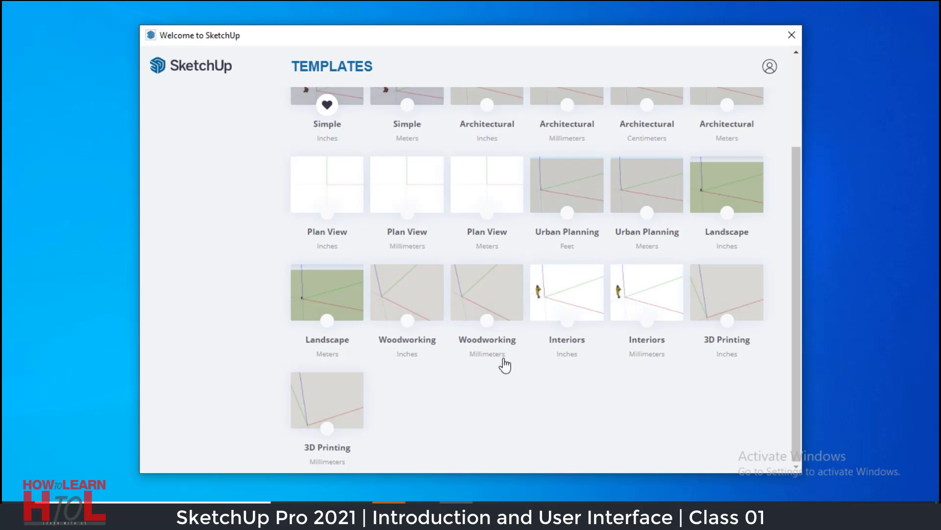
scroll(504, 363, up, 3)
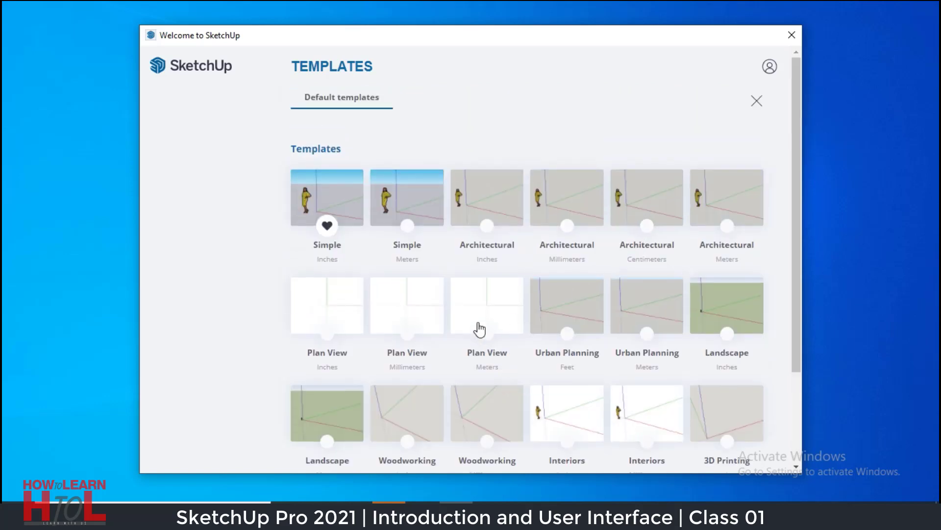
scroll(480, 329, down, 2)
scroll(478, 330, up, 2)
click(316, 192)
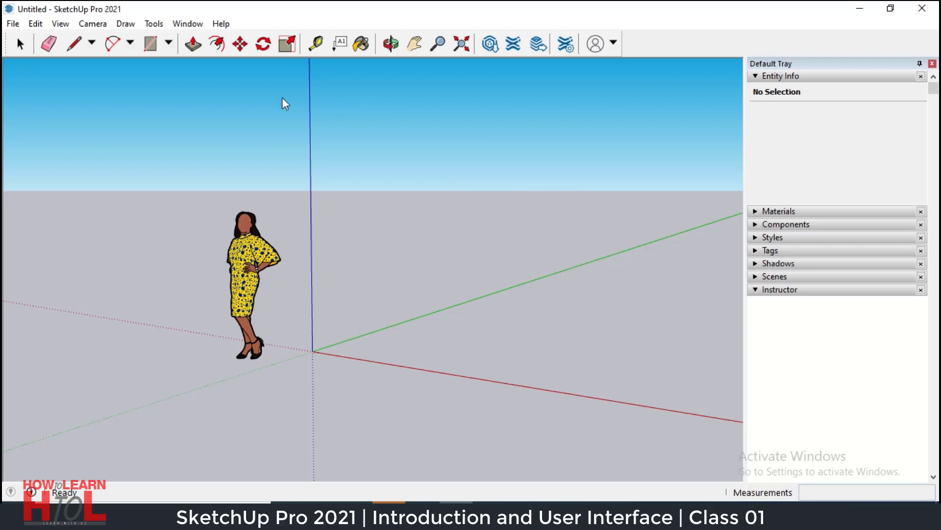
- Use the Select tool to inspect the standing figure's entity information and clear the selection
key(space)
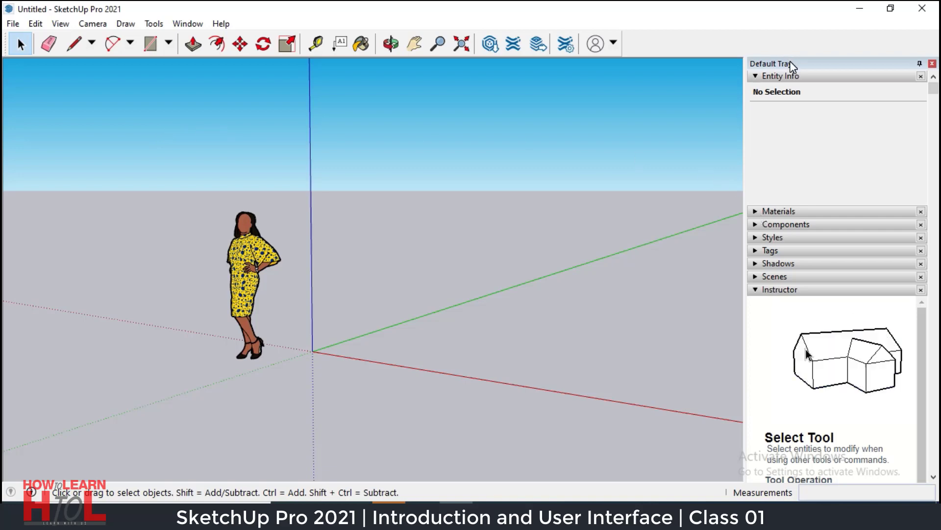
click(247, 282)
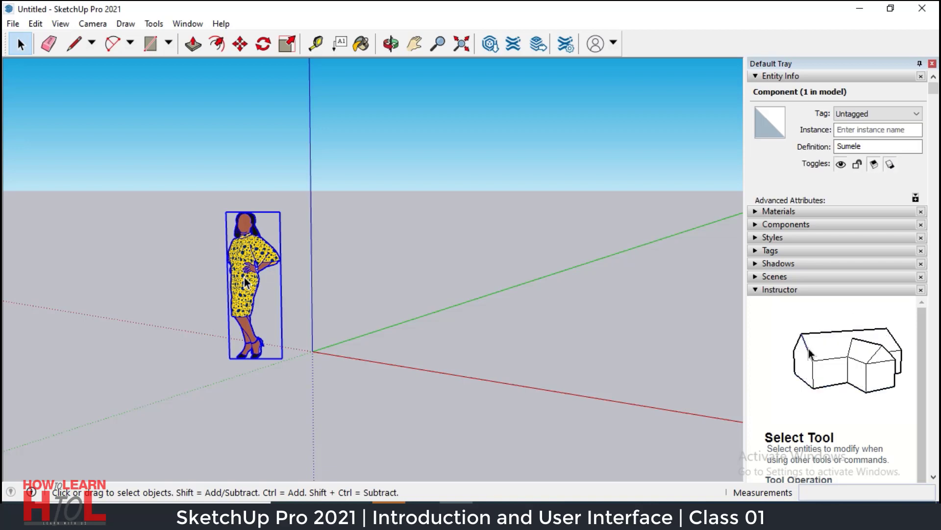
click(353, 279)
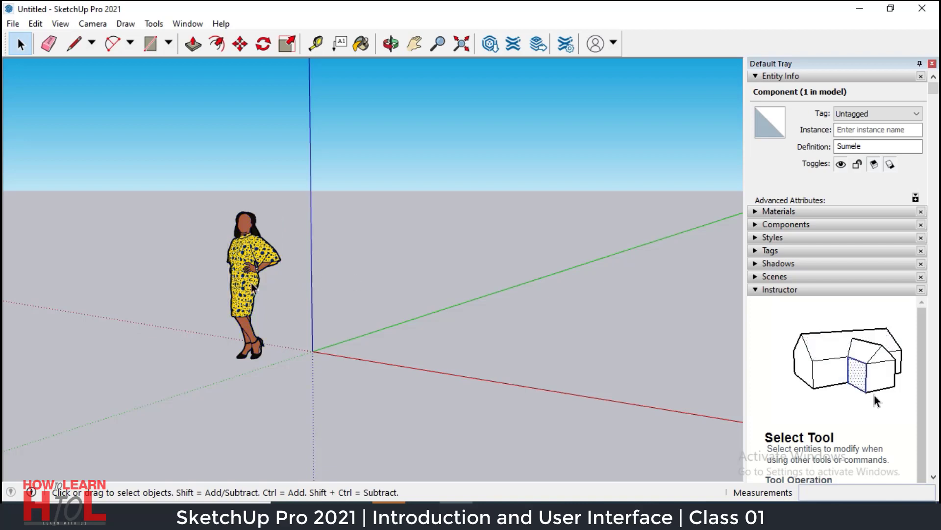
click(253, 288)
click(305, 293)
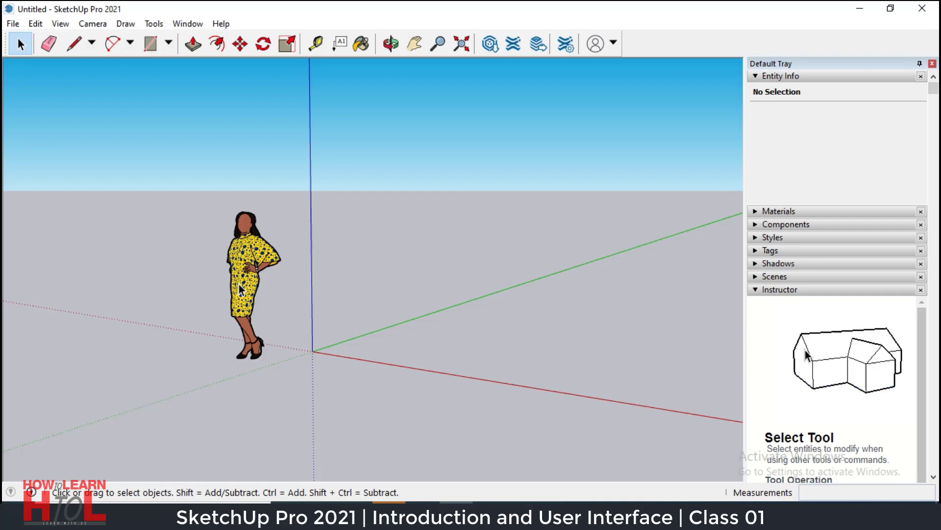
- Delete the standing figure from the model and close the Default Tray
click(240, 290)
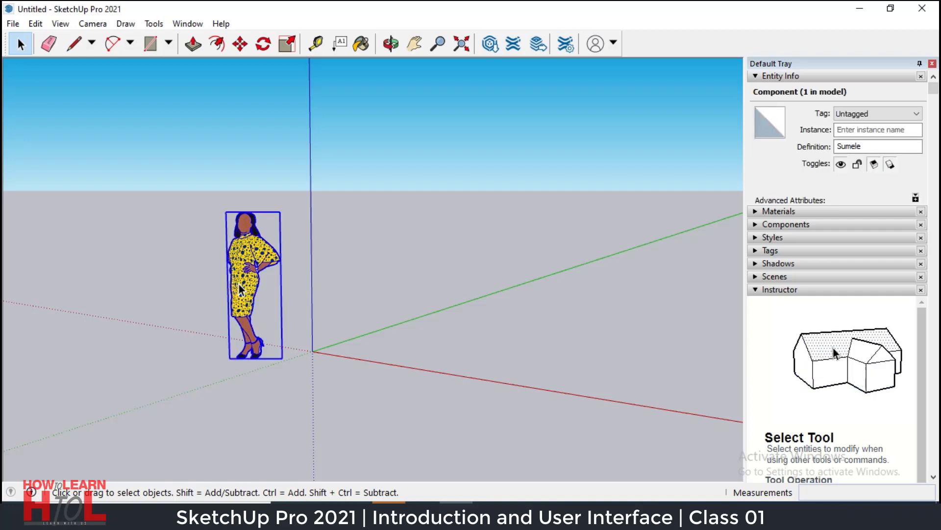
key(Delete)
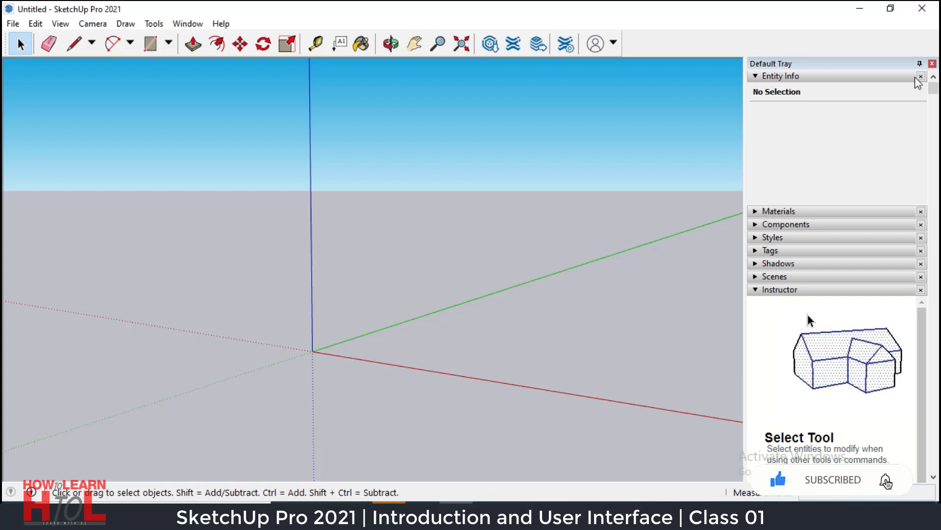
click(932, 63)
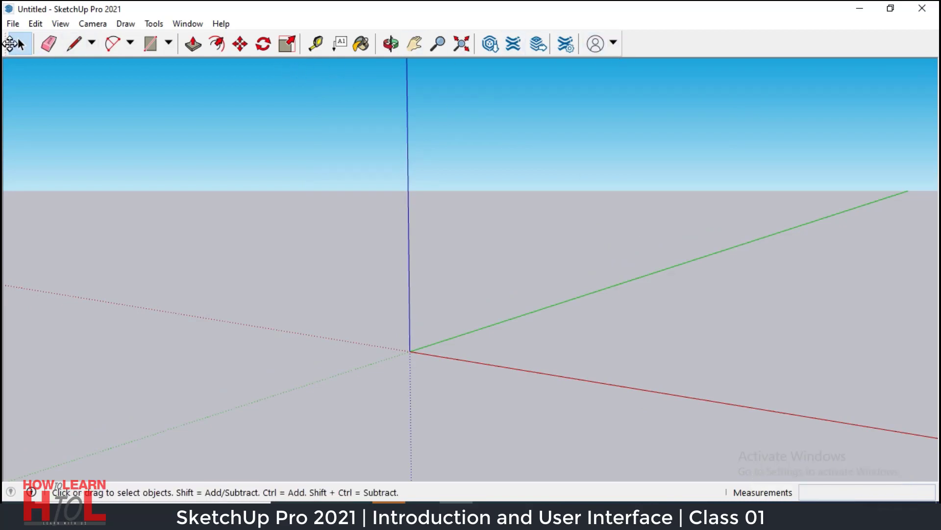
- Undock the Getting Started toolbar into the drawing area and close it
drag(10, 45, 260, 156)
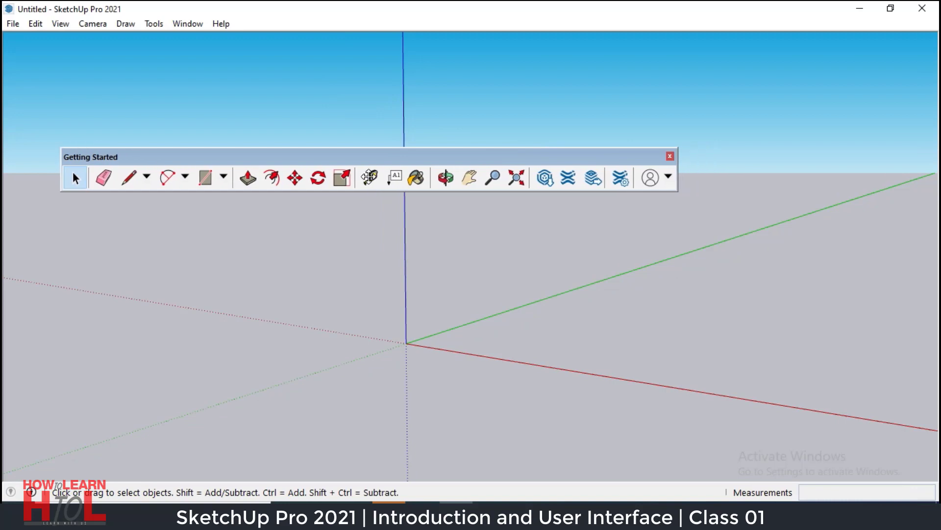
click(669, 156)
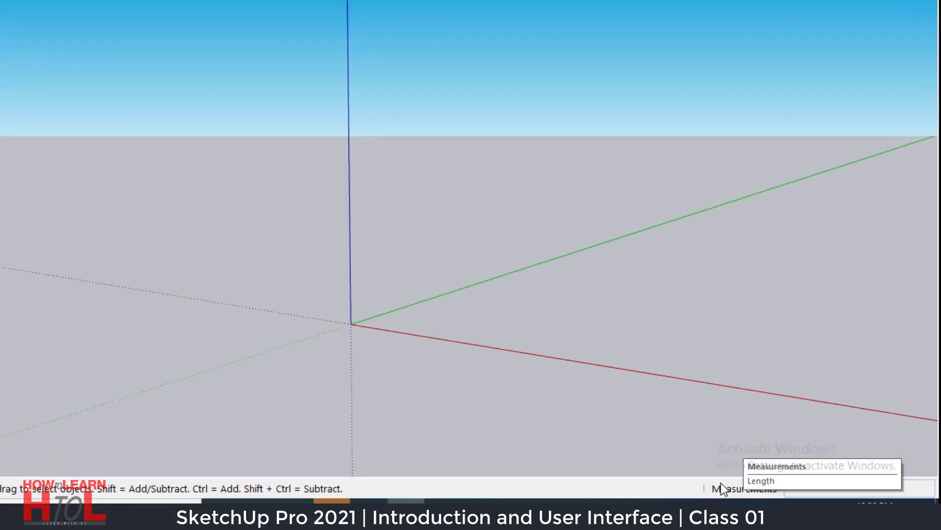
- View the status bar configuration options and the model credits in Model Info, and close the window
right_click(725, 489)
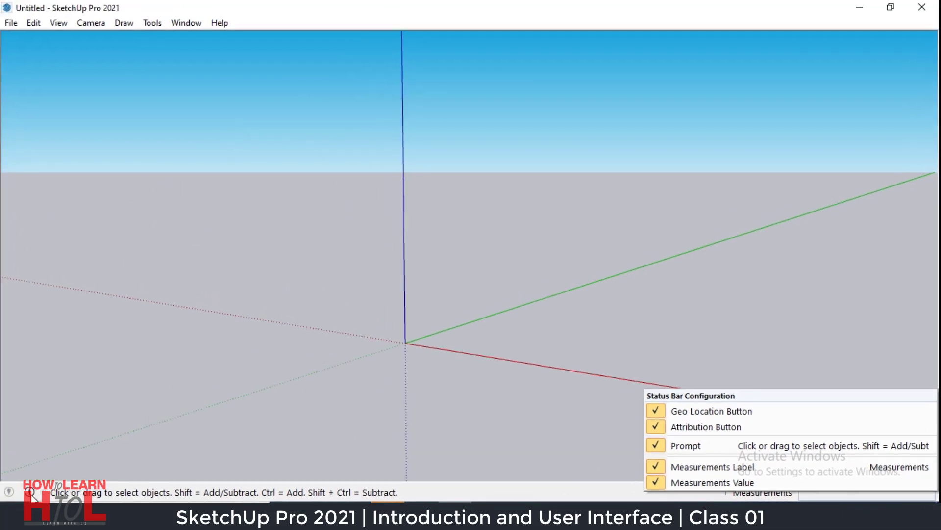
click(31, 492)
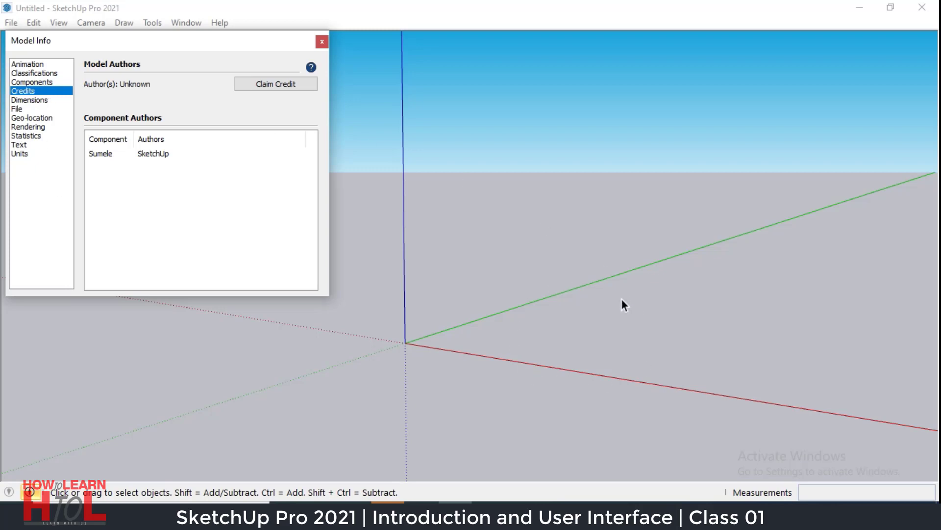
click(322, 41)
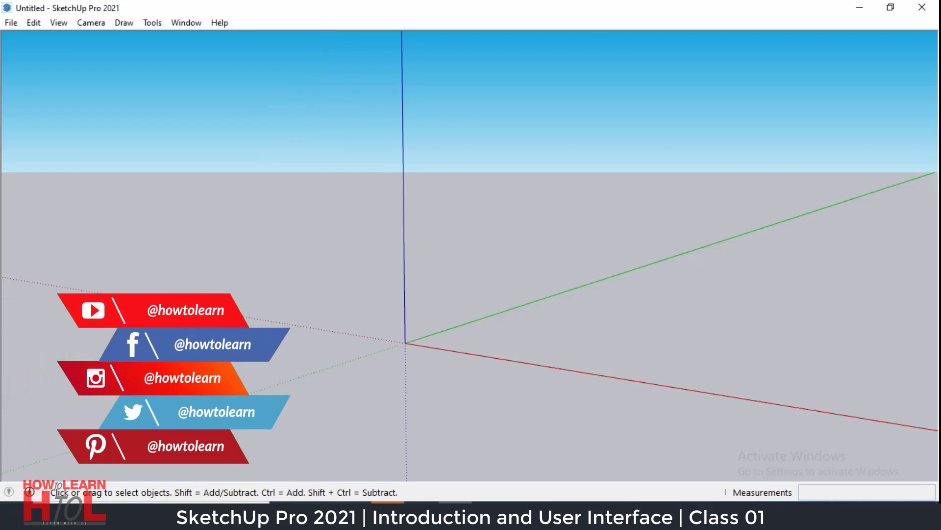
- Hide the Measurements label and the Measurements value from the status bar
right_click(759, 488)
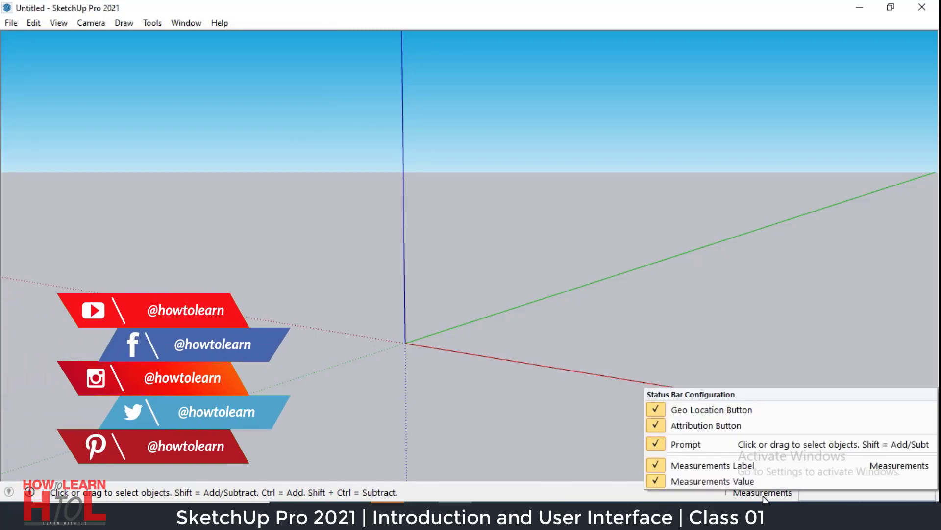
click(680, 467)
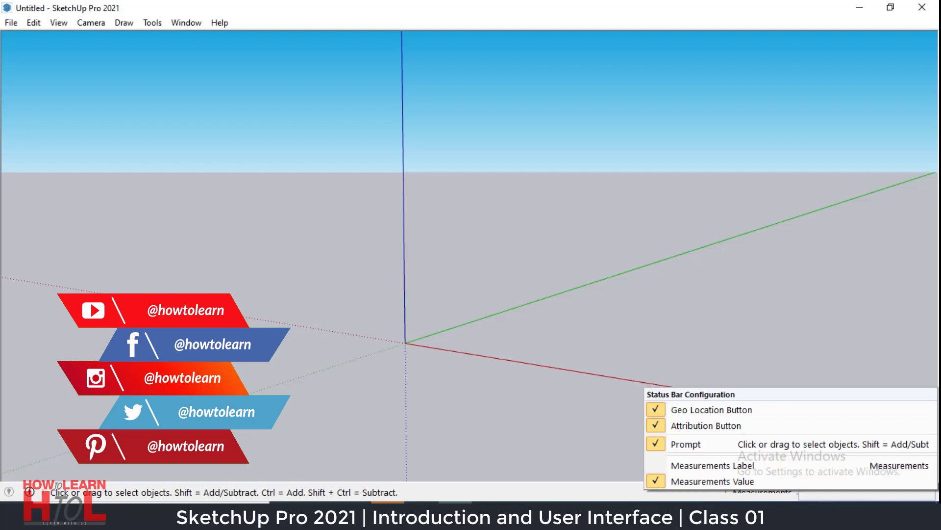
click(633, 500)
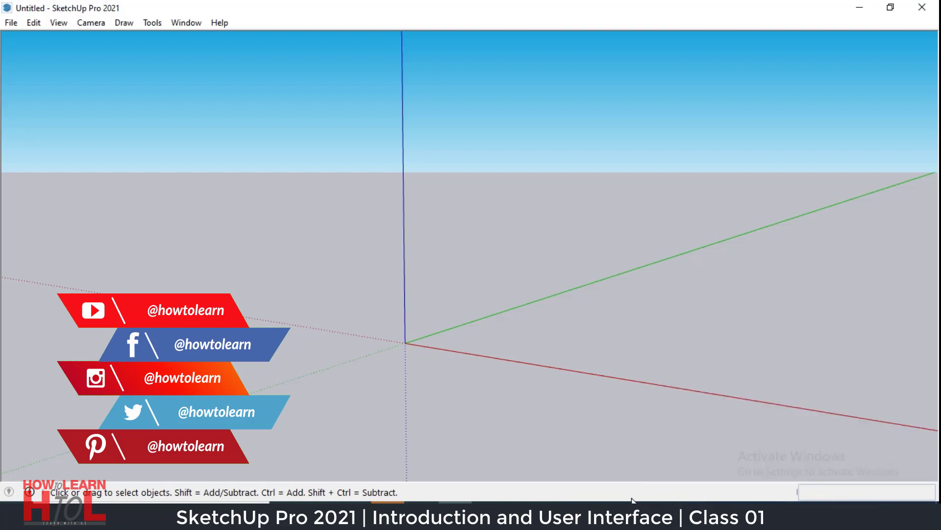
right_click(766, 498)
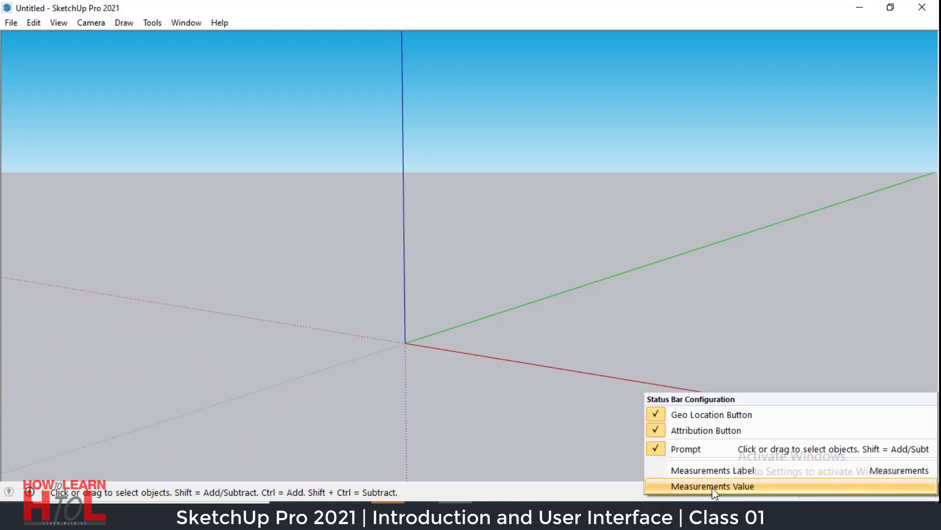
click(785, 487)
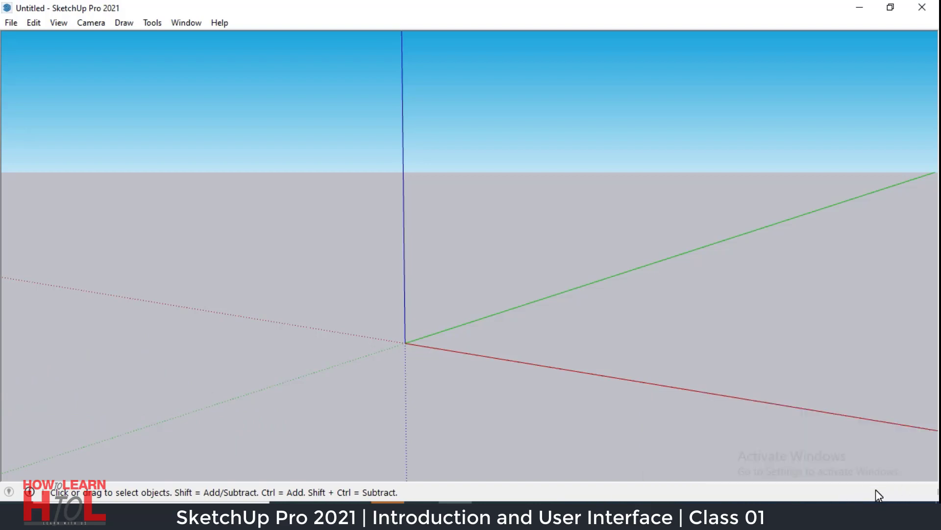
- Toggle the status bar prompt off and on again, and restore the Measurements label and value
right_click(635, 489)
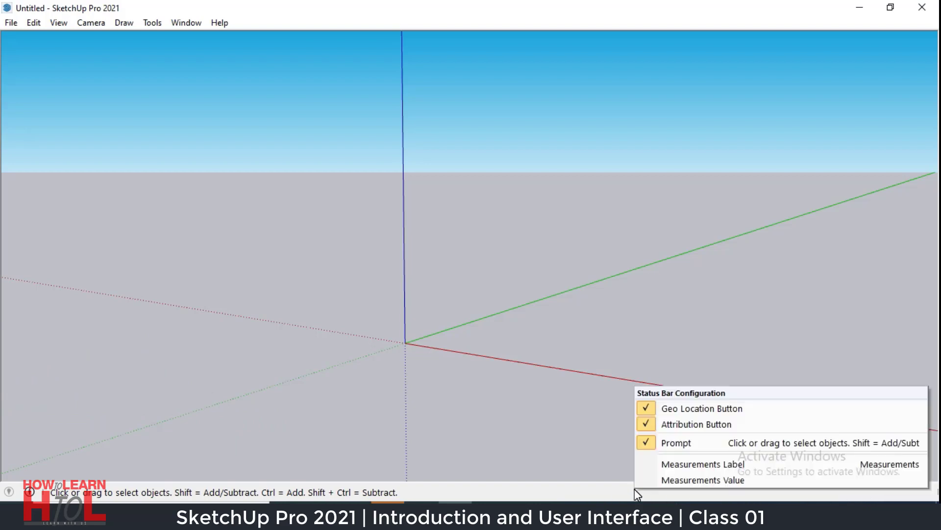
click(669, 442)
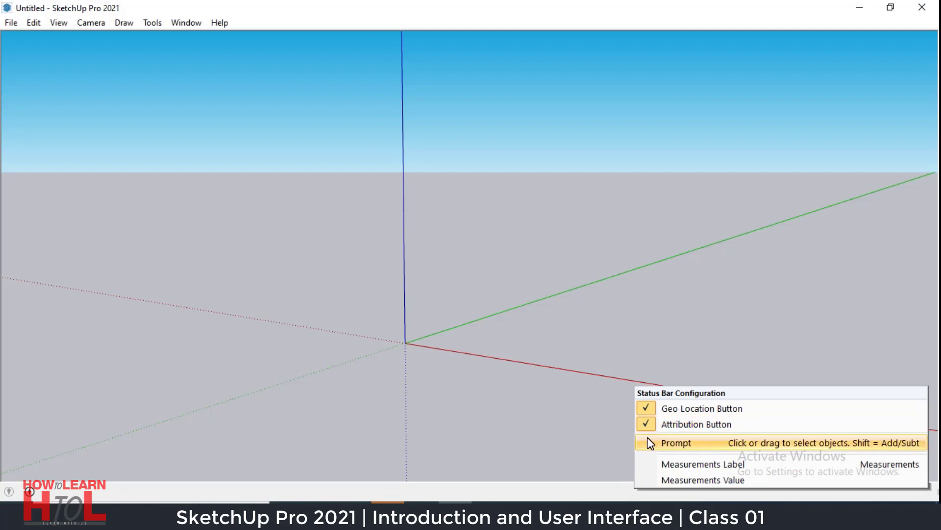
click(675, 443)
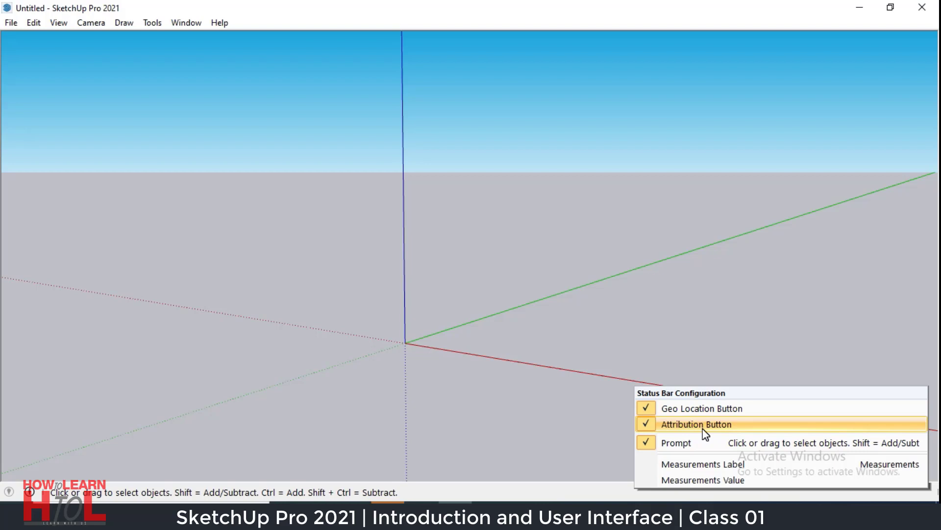
click(694, 464)
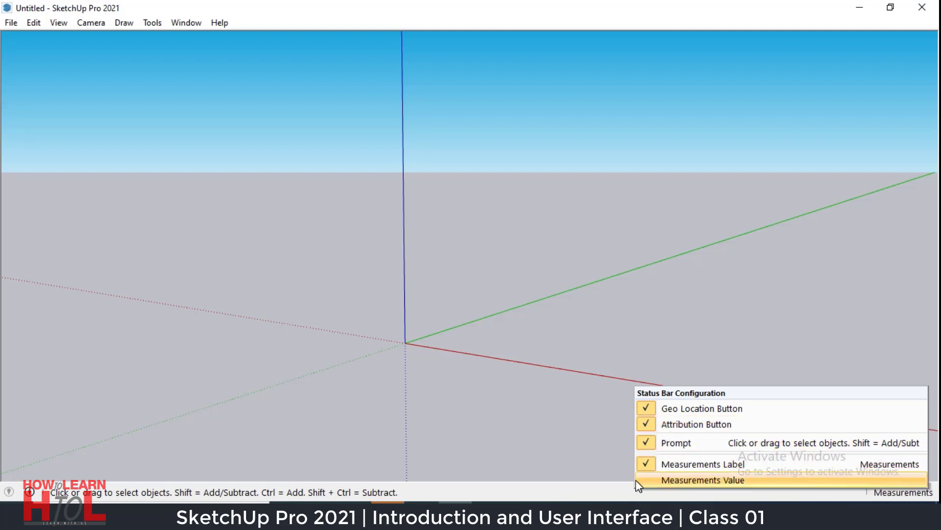
click(685, 480)
click(586, 490)
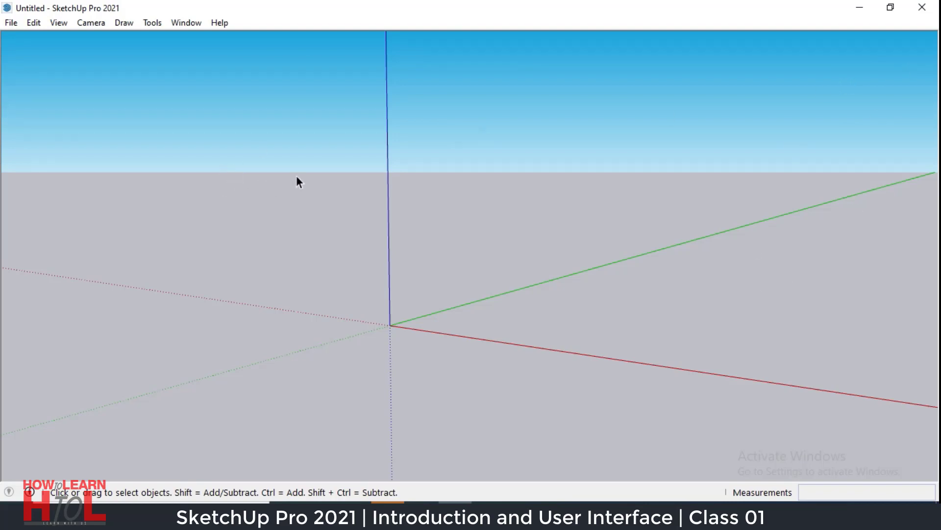
- In the toolbars list, preview and hide the Advanced Camera Tools and Camera toolbars, and turn on the Large Tool Set
click(56, 28)
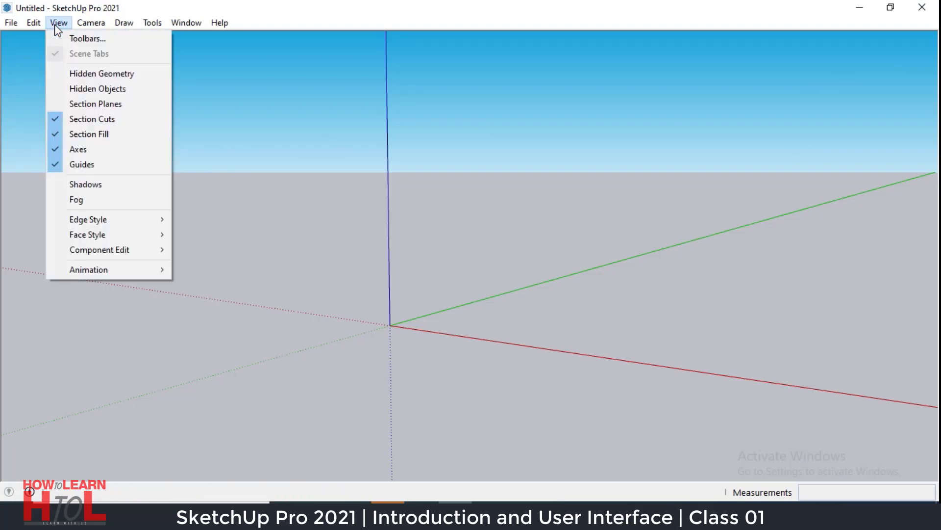
click(97, 39)
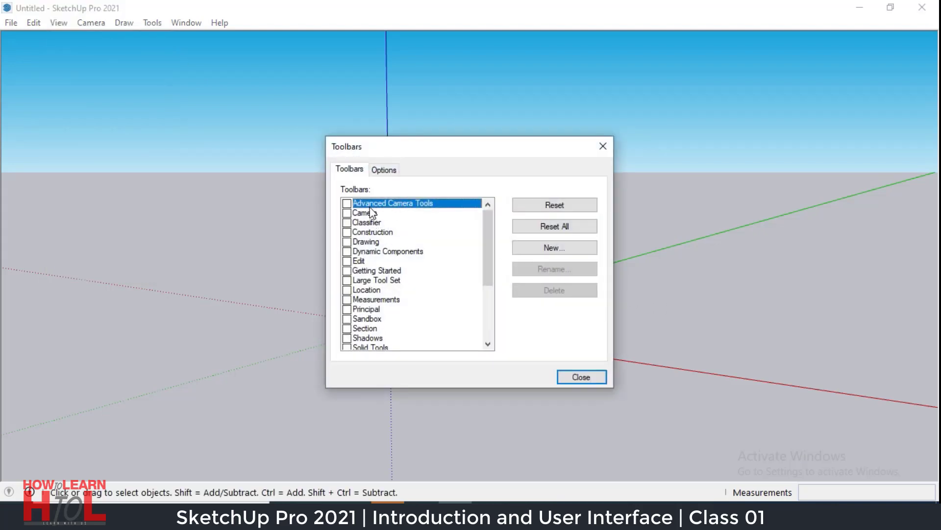
click(348, 203)
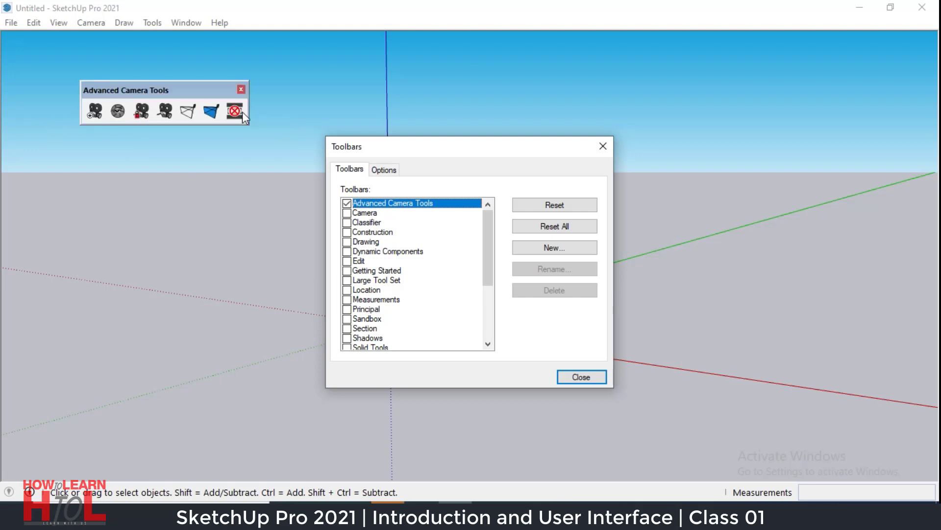
click(347, 204)
click(347, 213)
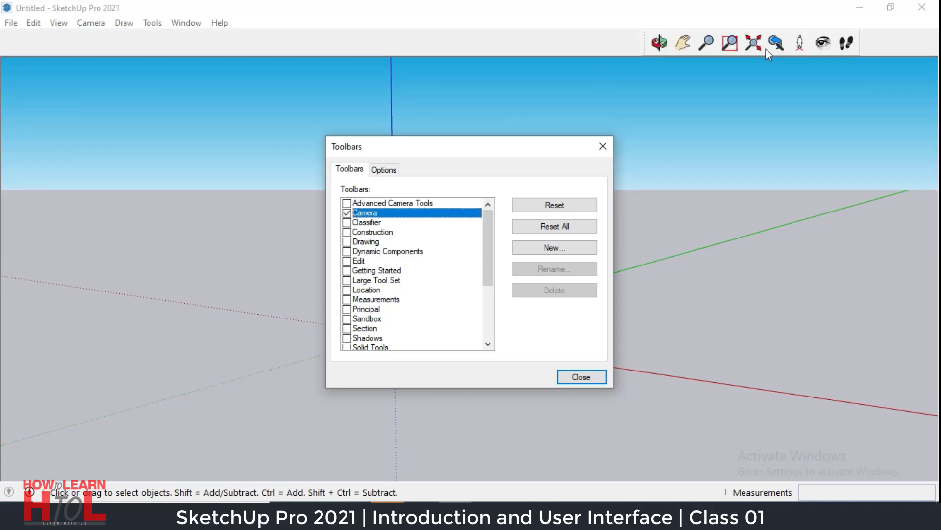
click(347, 213)
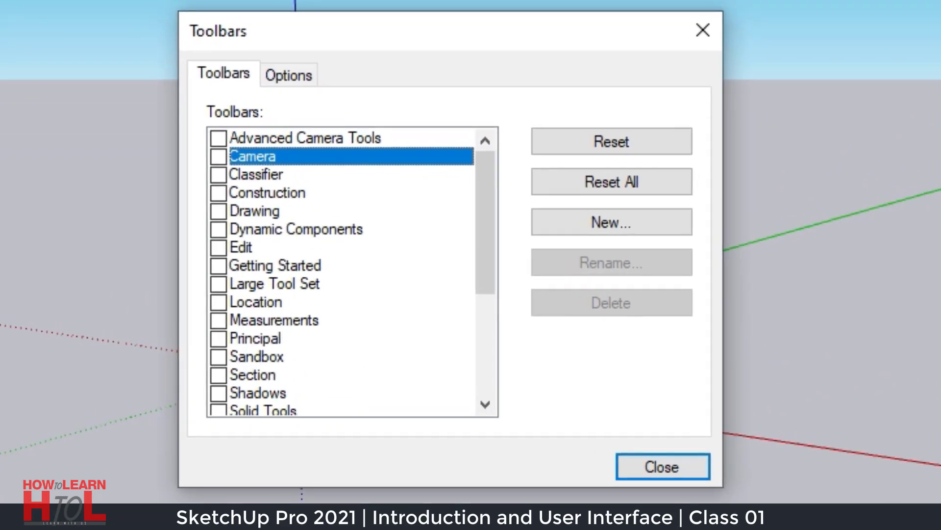
click(218, 284)
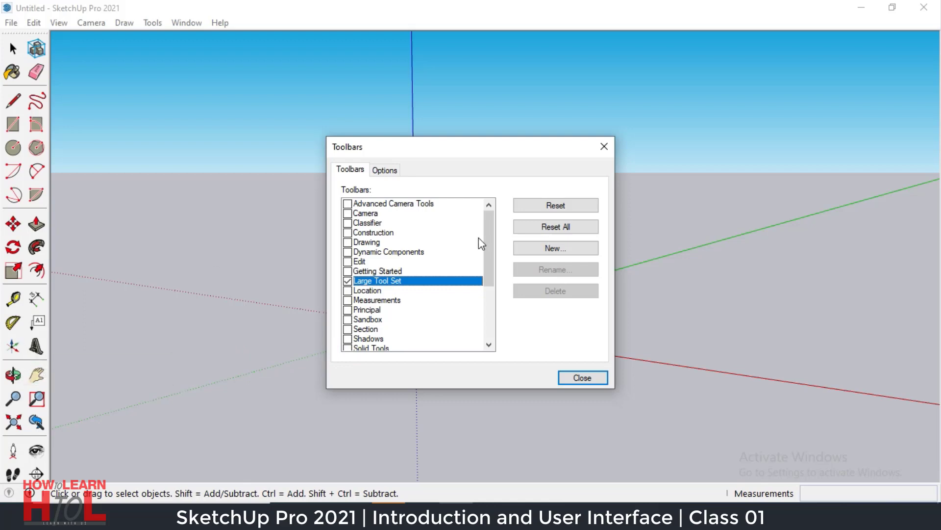
- Show and hide the Camera, Classifier, Construction and Drawing toolbars in turn to compare their tools with the Large Tool Set
click(348, 213)
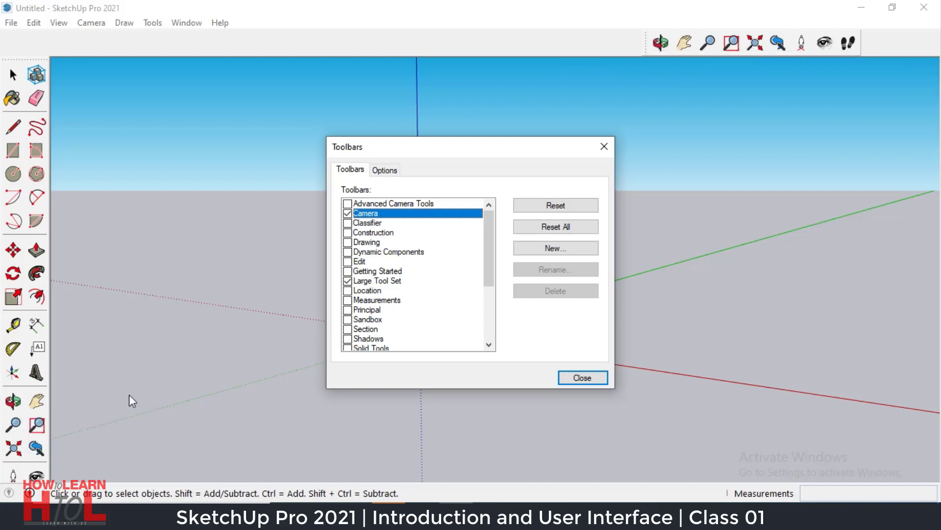
click(347, 214)
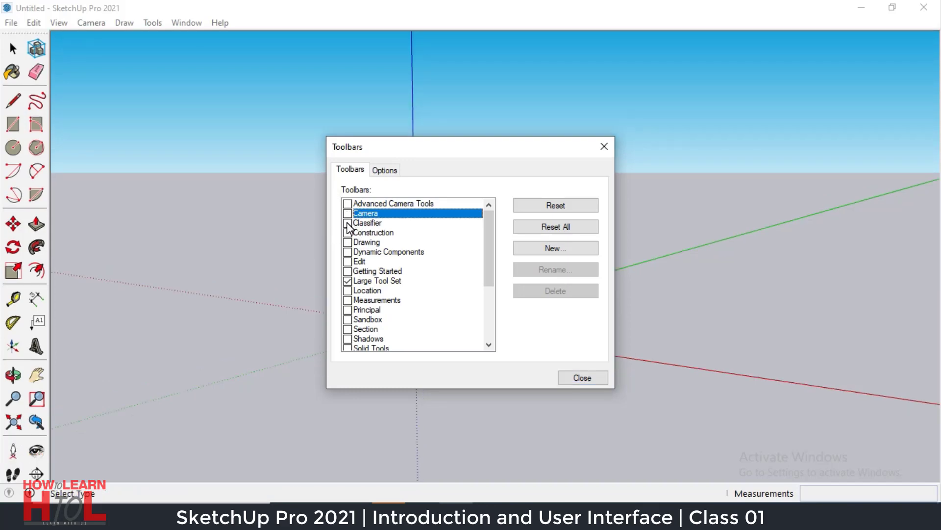
click(348, 223)
click(348, 224)
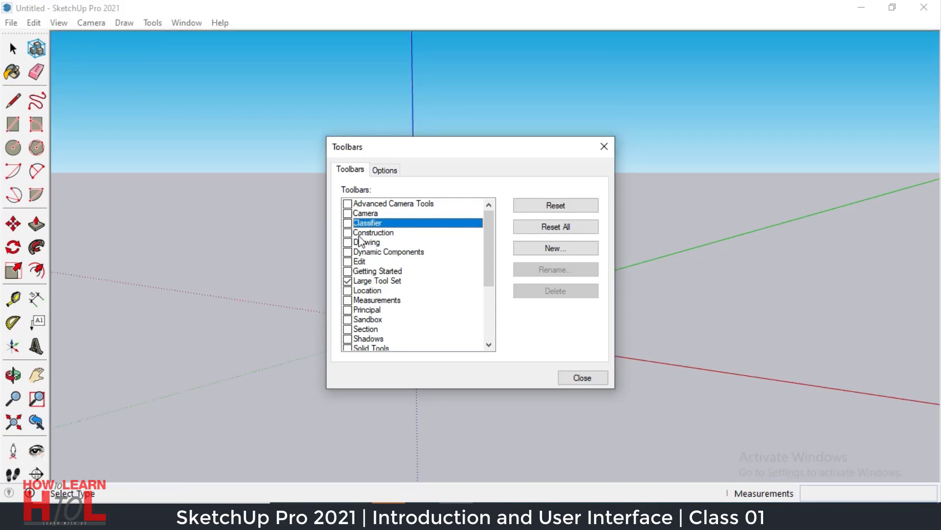
click(348, 233)
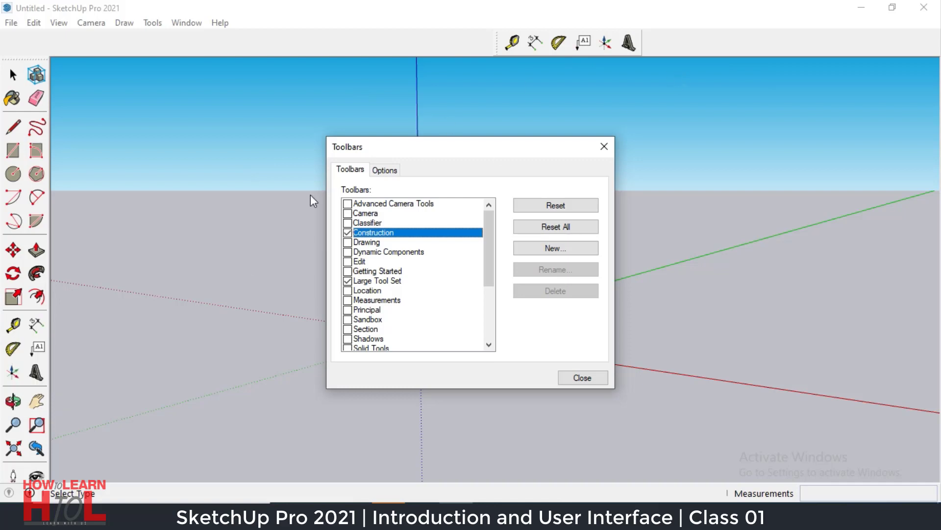
click(348, 232)
click(348, 243)
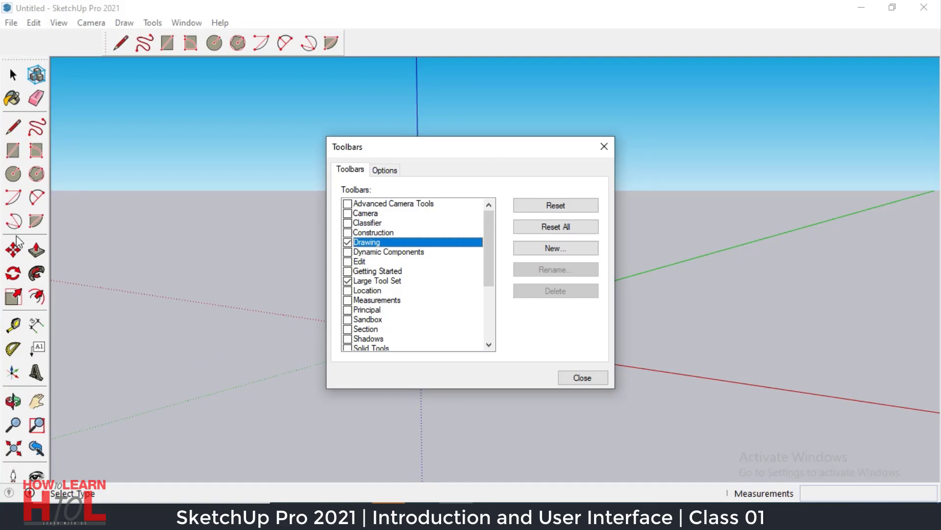
click(348, 242)
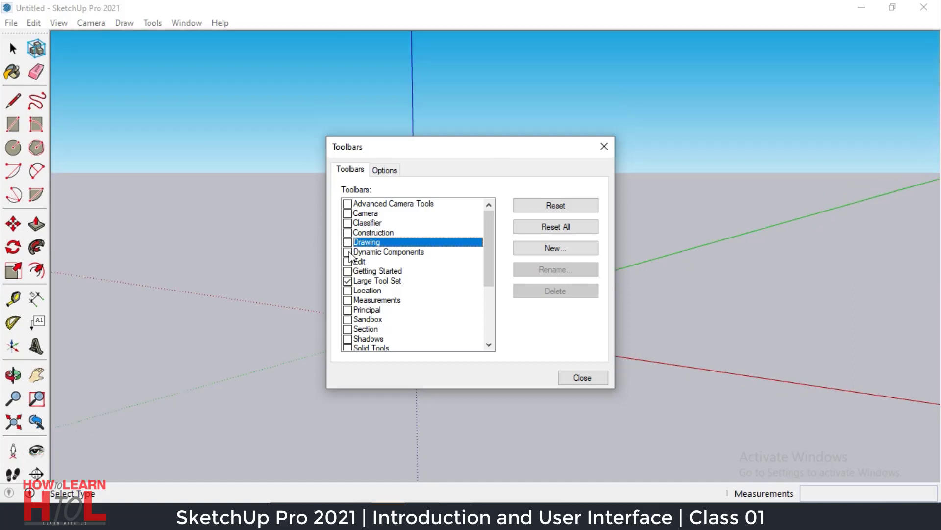
- Show and hide the Dynamic Components, Edit and Getting Started toolbars in turn to review their tools
click(348, 252)
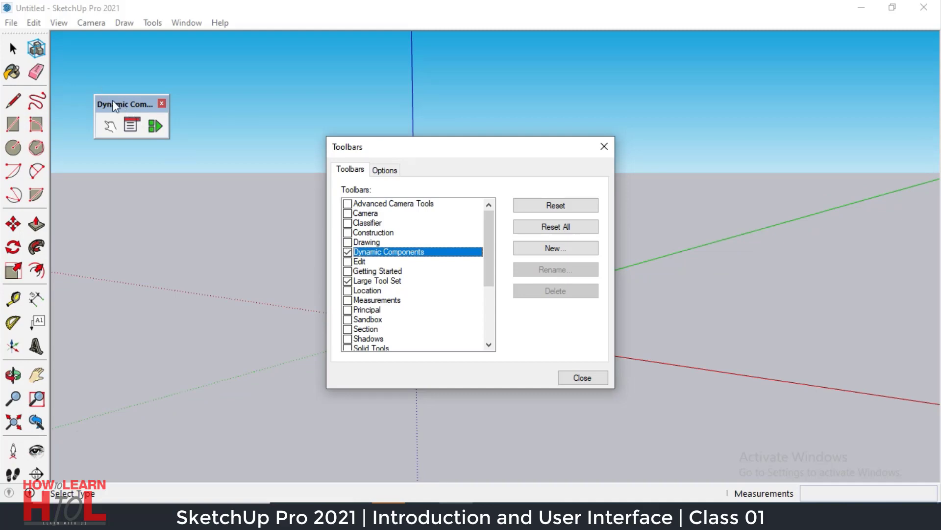
click(161, 103)
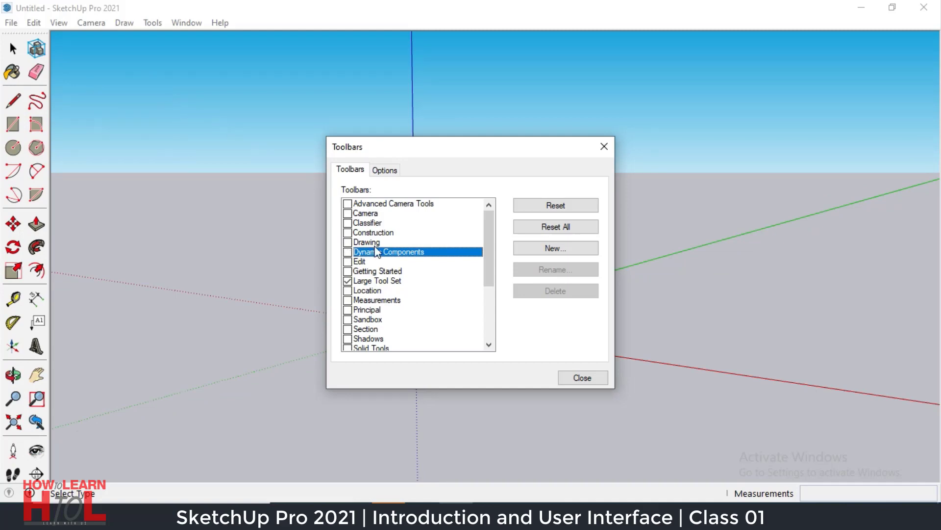
click(348, 262)
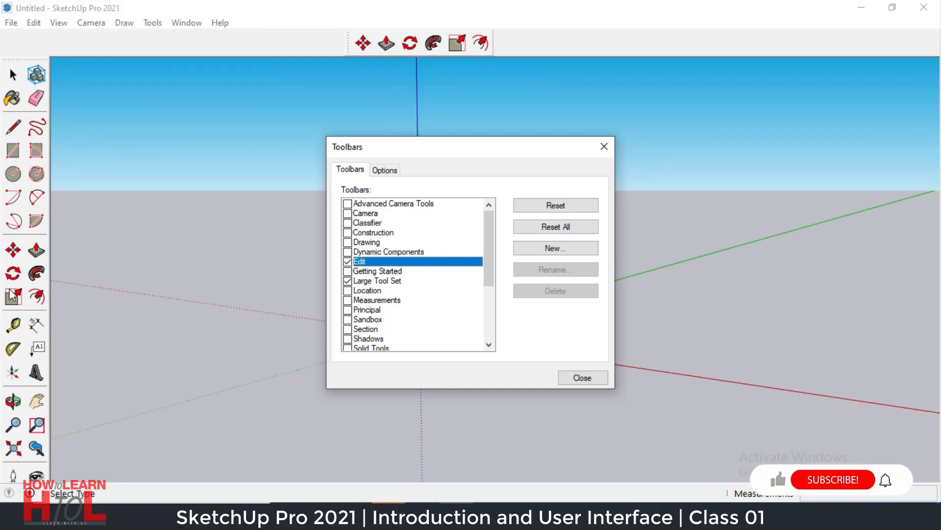
click(347, 262)
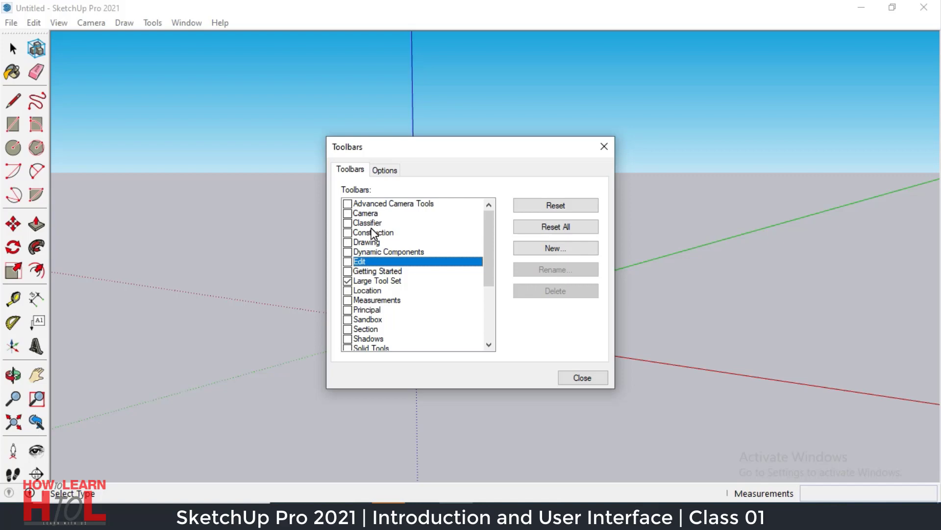
click(347, 271)
drag(420, 149, 445, 240)
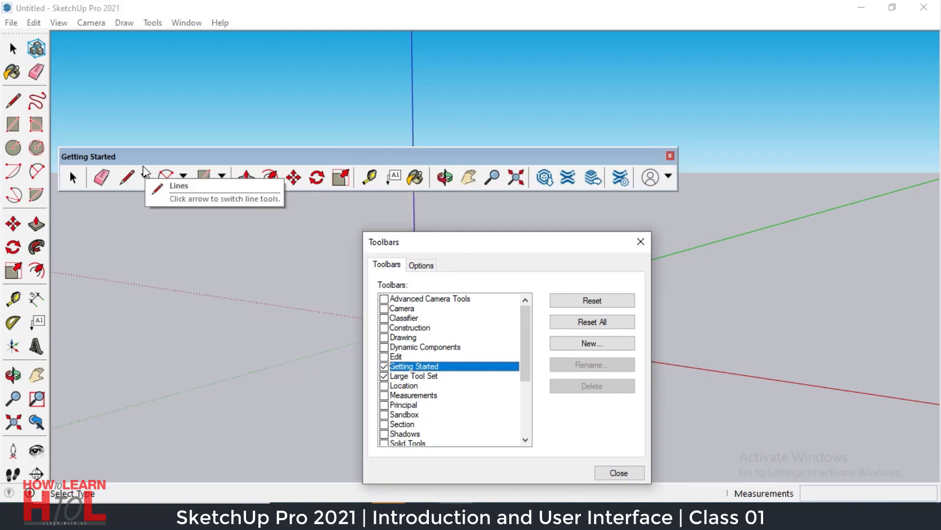
click(384, 366)
- Show and hide the Location, Measurements and Principal toolbars in turn, moving the Toolbars dialog up to compare with the status bar's Measurements box
click(384, 386)
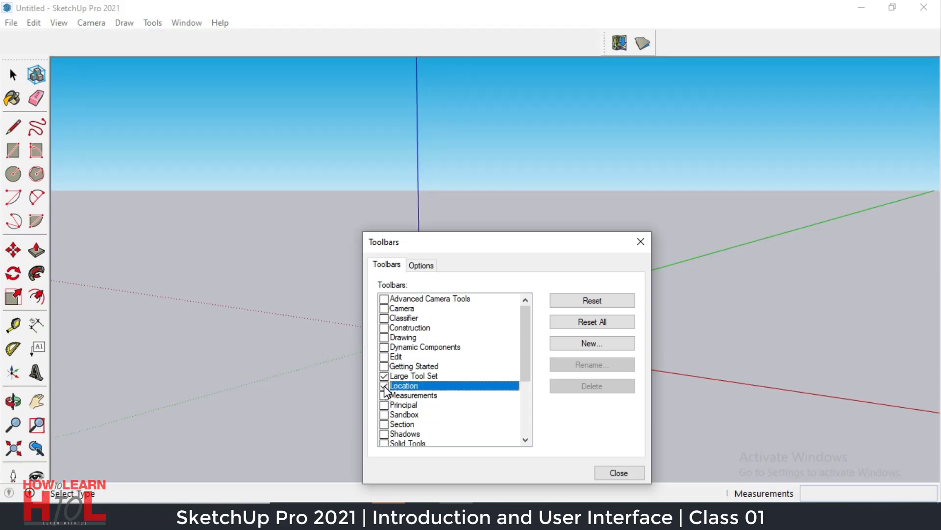
click(385, 386)
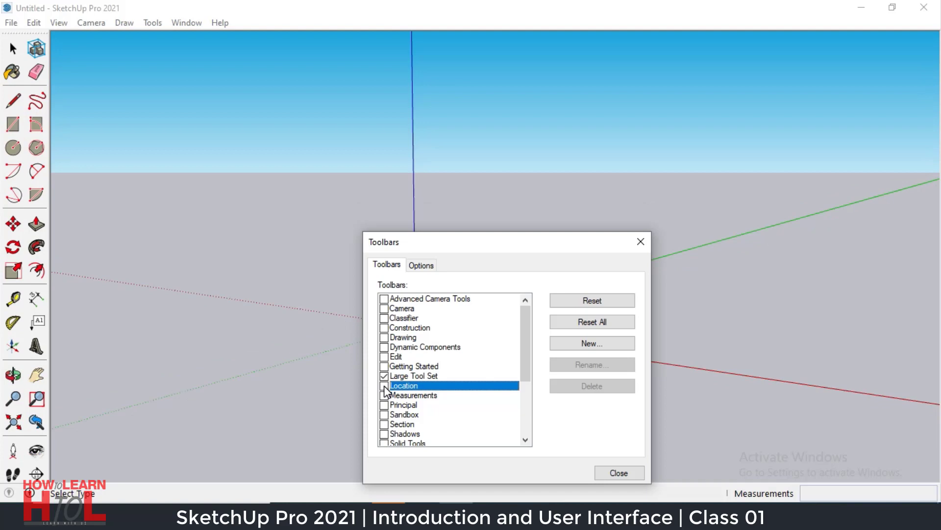
click(384, 395)
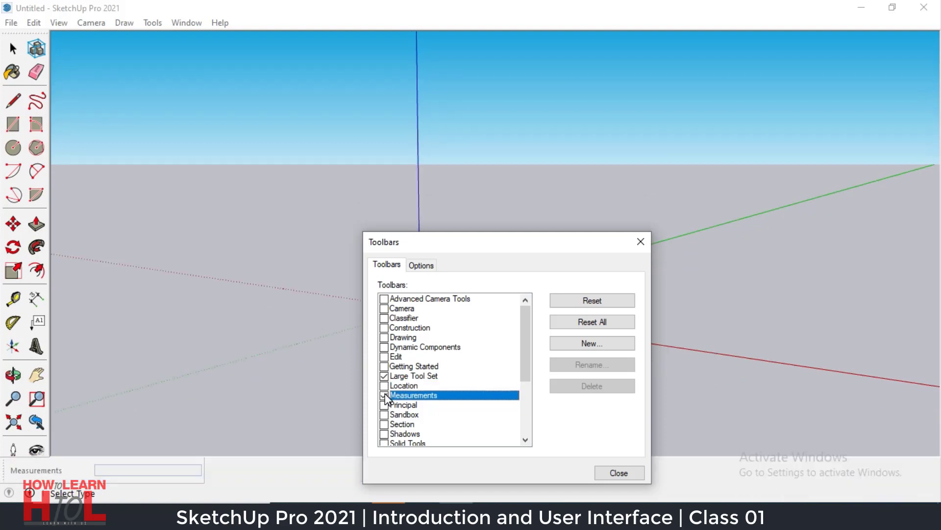
click(384, 395)
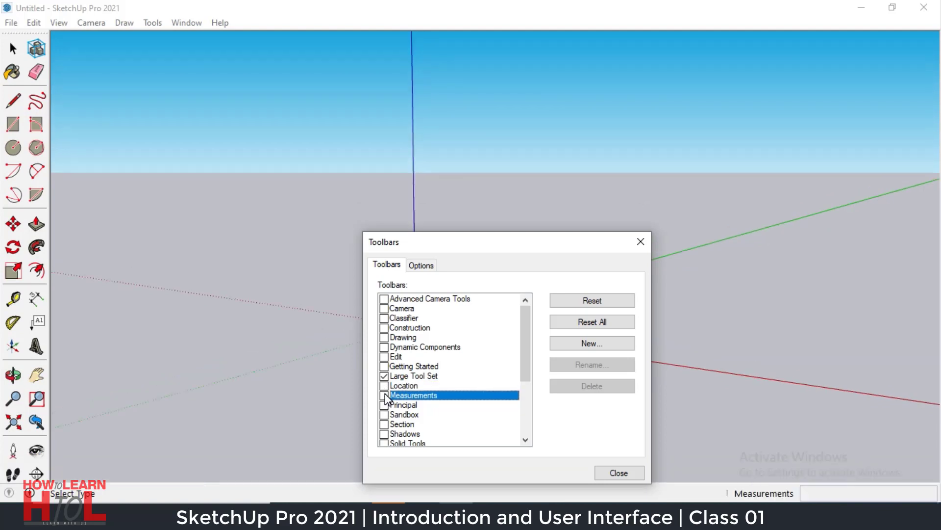
drag(454, 242, 422, 165)
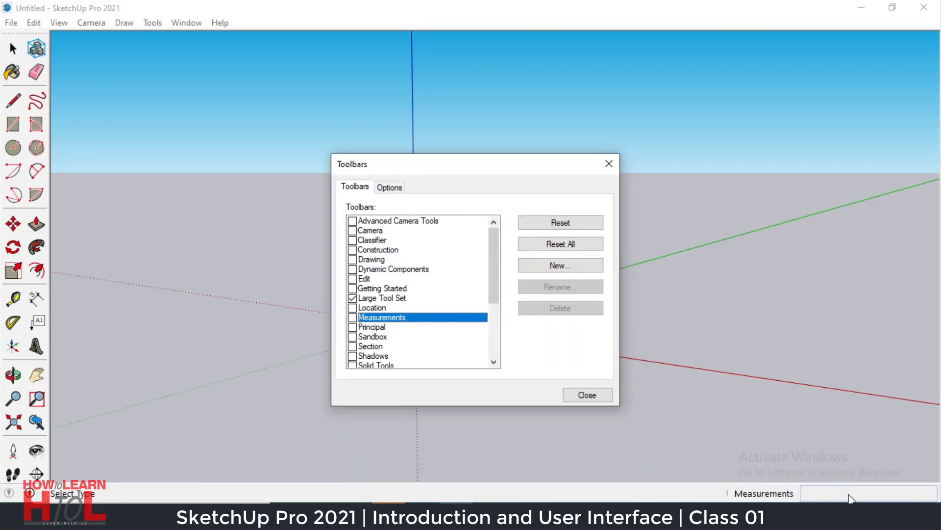
click(353, 327)
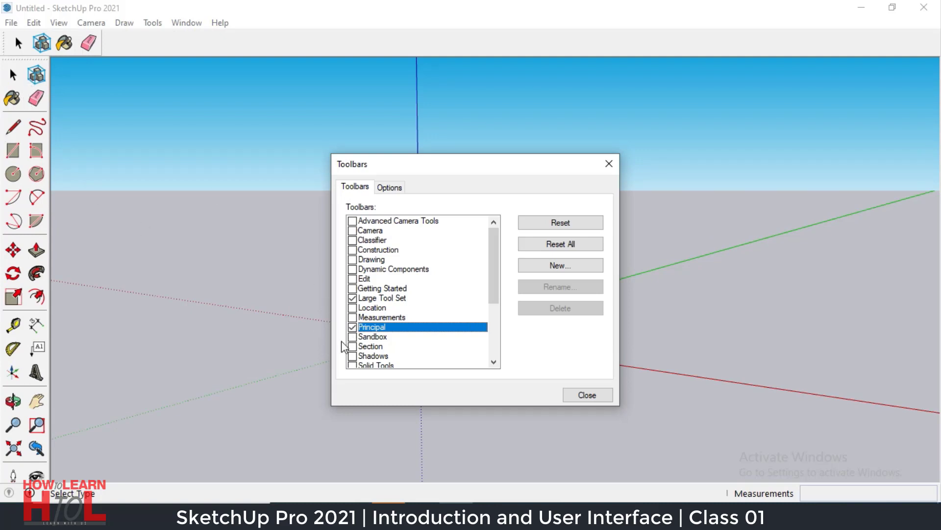
click(352, 327)
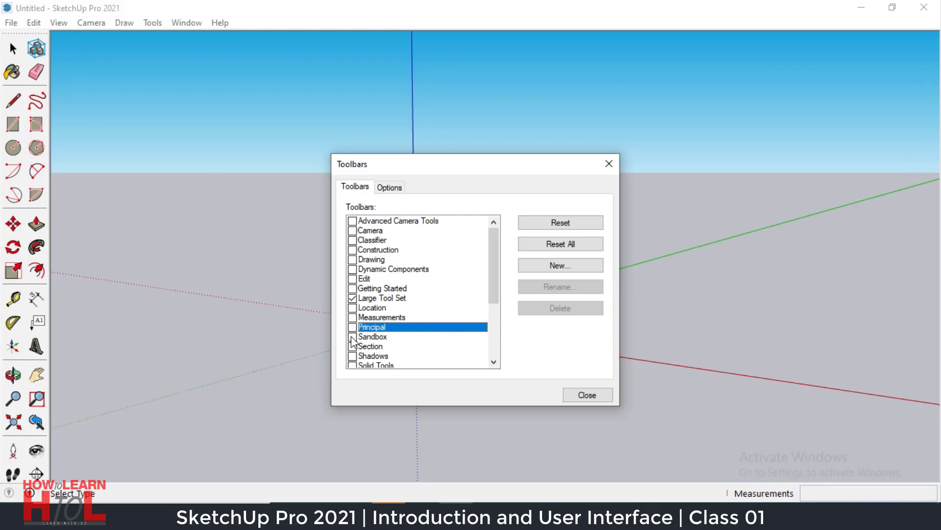
- Show and hide the Sandbox, Section and Shadows toolbars in turn to review their tools
click(352, 337)
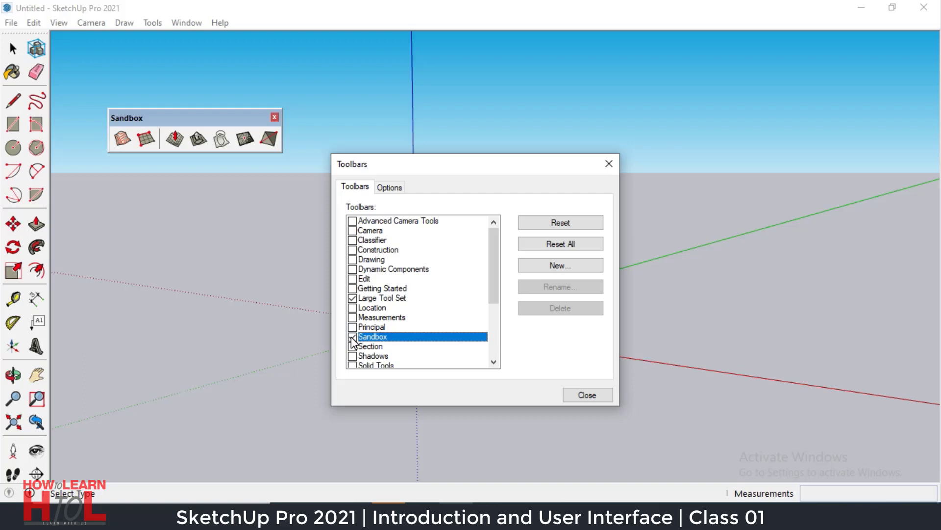
click(353, 336)
click(370, 344)
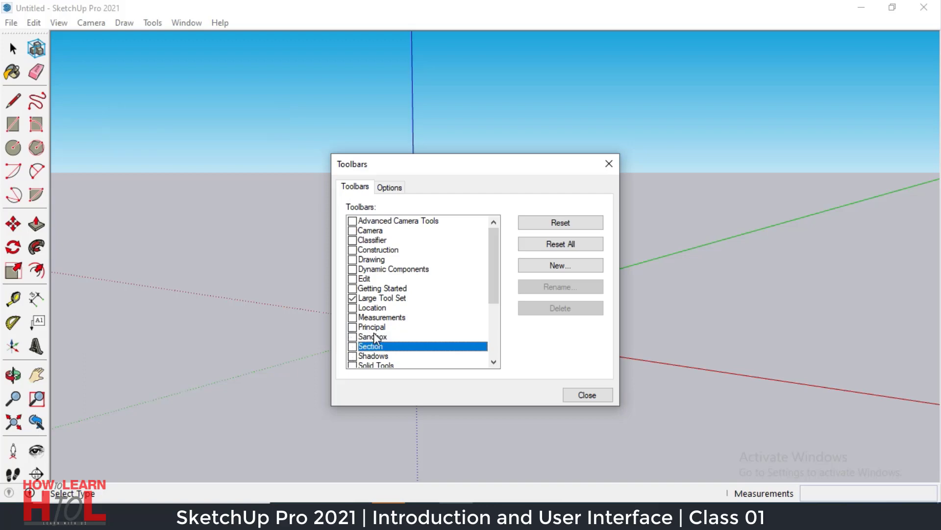
click(352, 346)
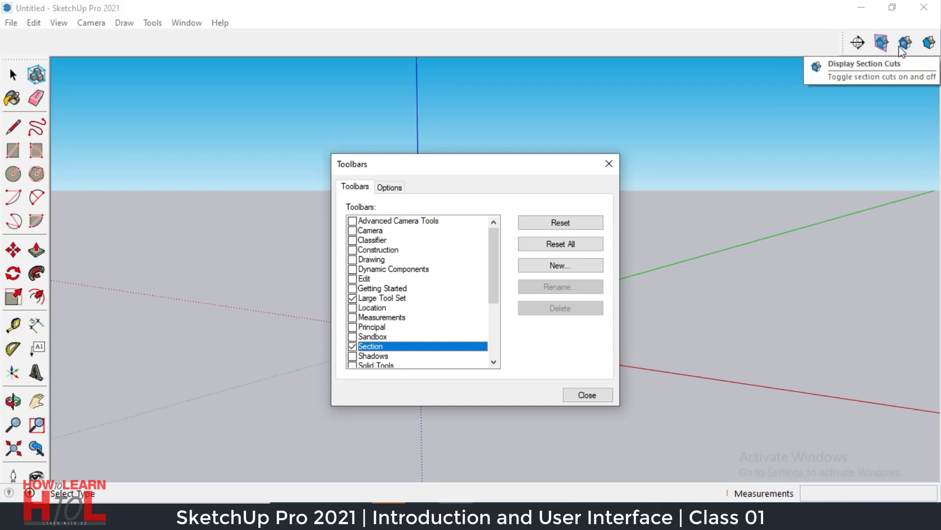
click(352, 346)
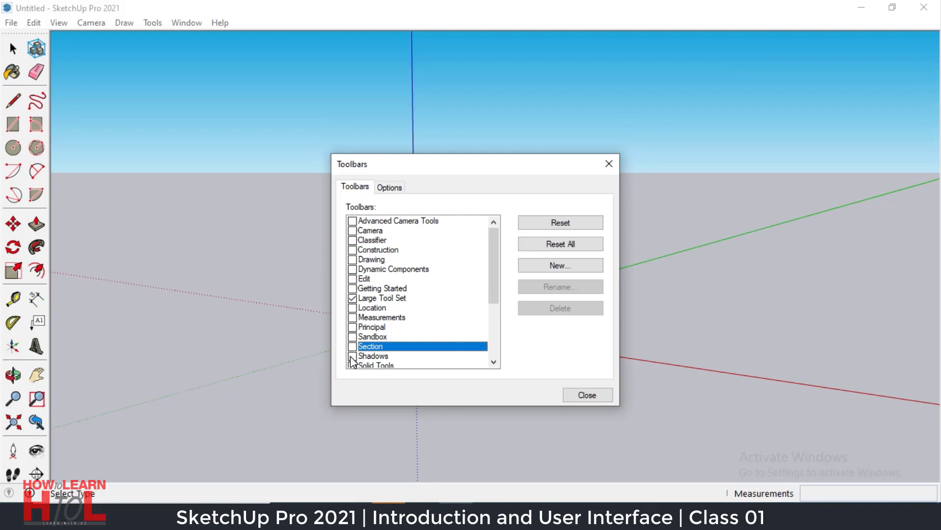
click(352, 356)
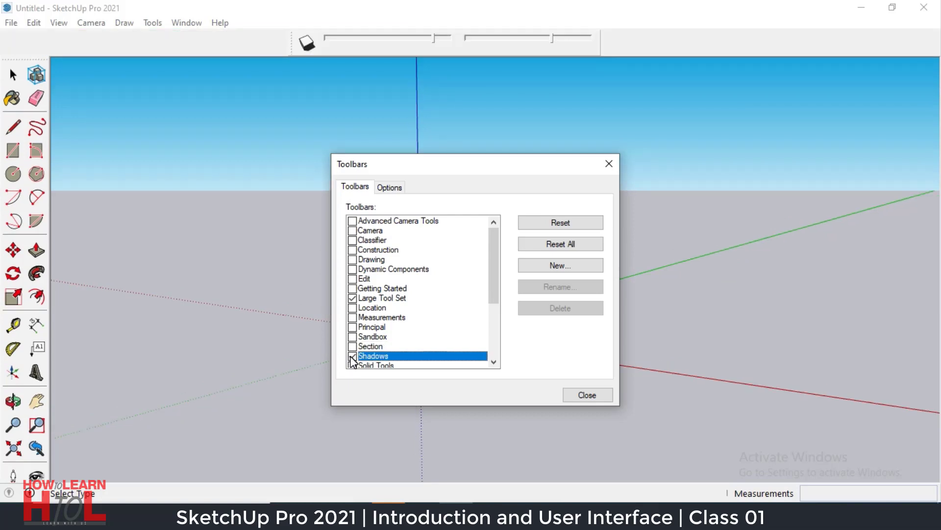
scroll(352, 360, down, 3)
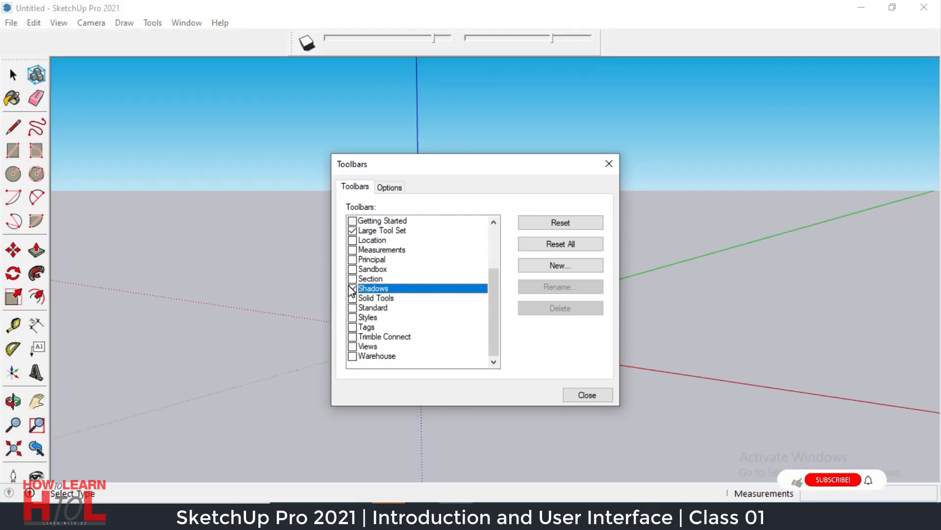
click(352, 288)
- Show and hide the Solid Tools, Standard, Styles, Tags and Trimble Connect toolbars in turn to review their tools
click(352, 298)
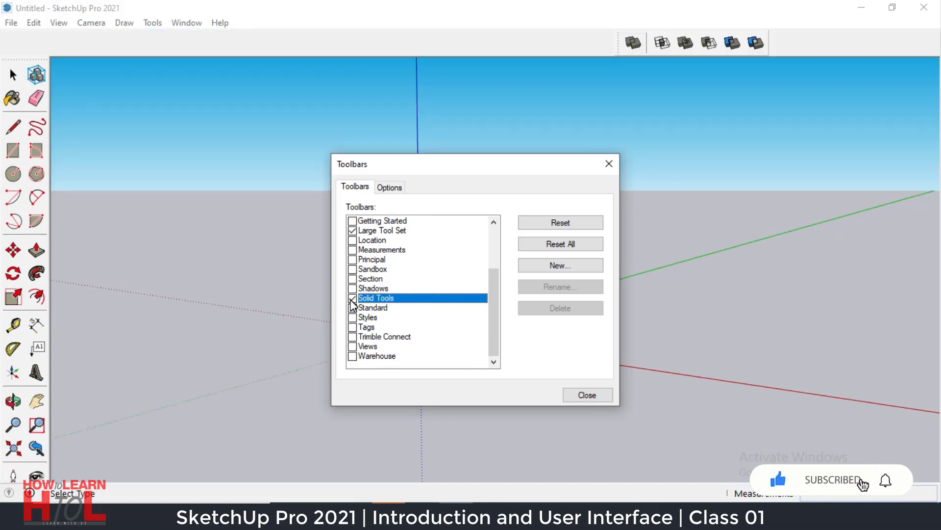
click(352, 298)
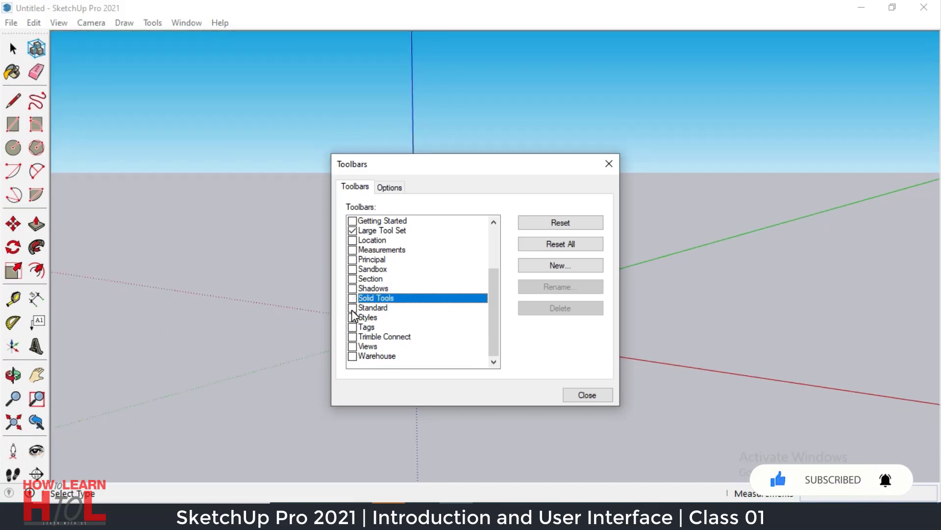
click(352, 308)
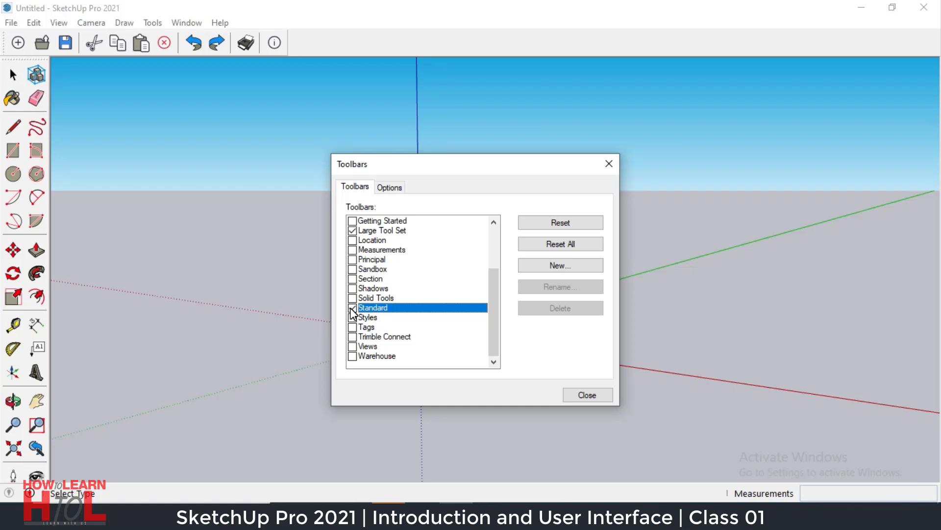
click(352, 308)
click(352, 318)
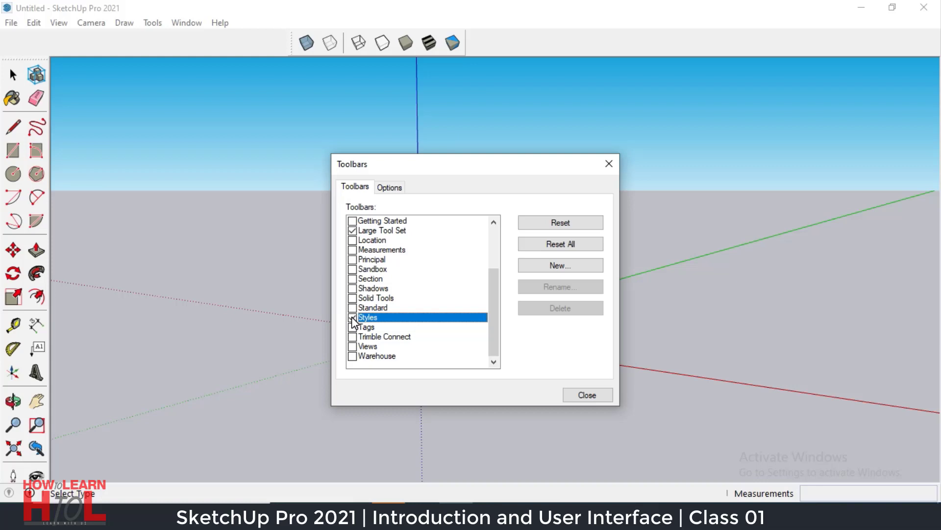
click(352, 318)
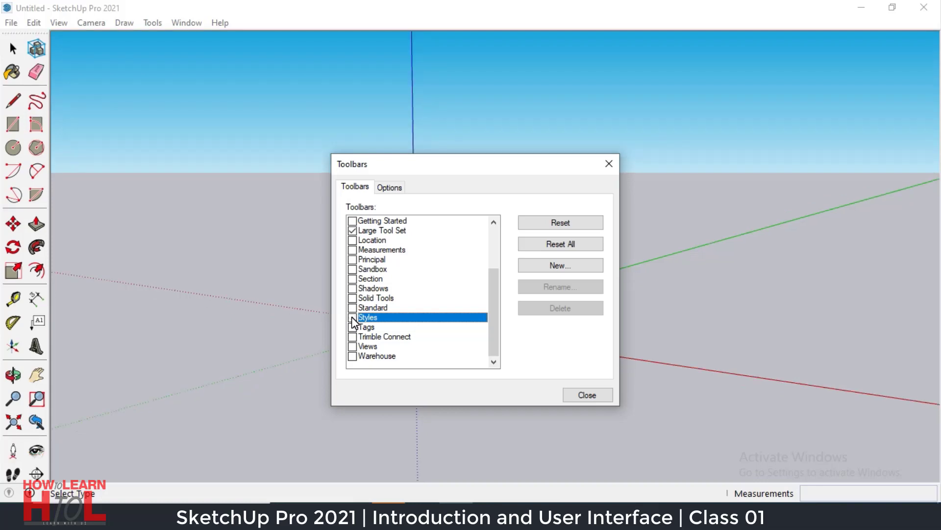
click(352, 328)
click(352, 327)
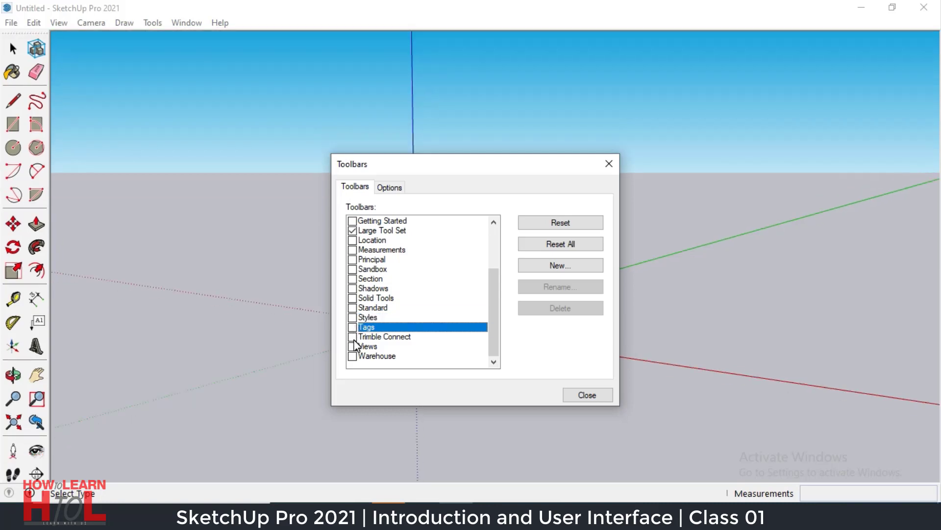
click(353, 337)
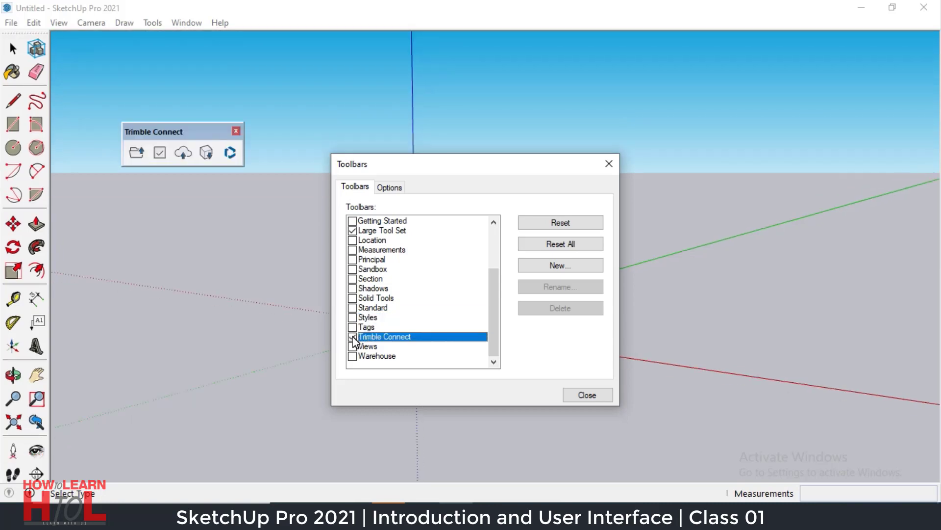
click(236, 132)
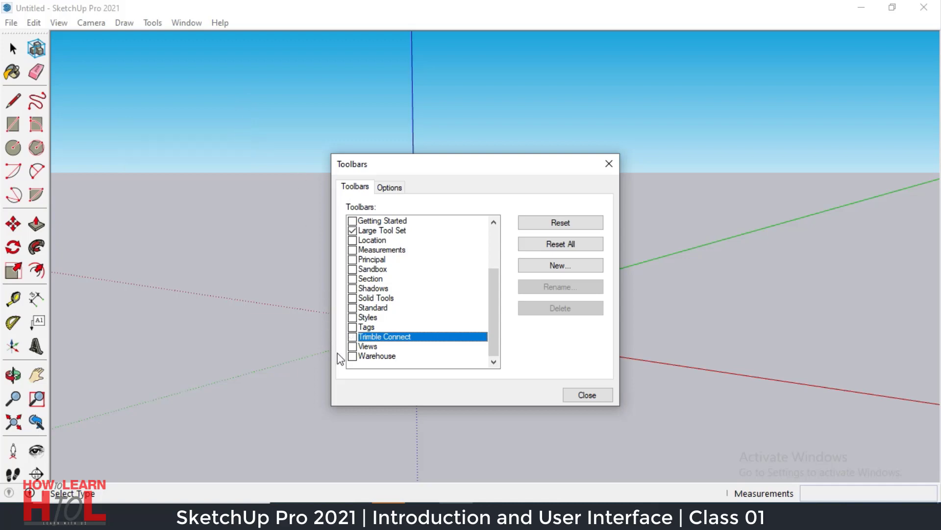
- Turn on the Views toolbar and dock it directly above the Large Tool Set, and finish the toolbar review by previewing and hiding Warehouse
click(352, 347)
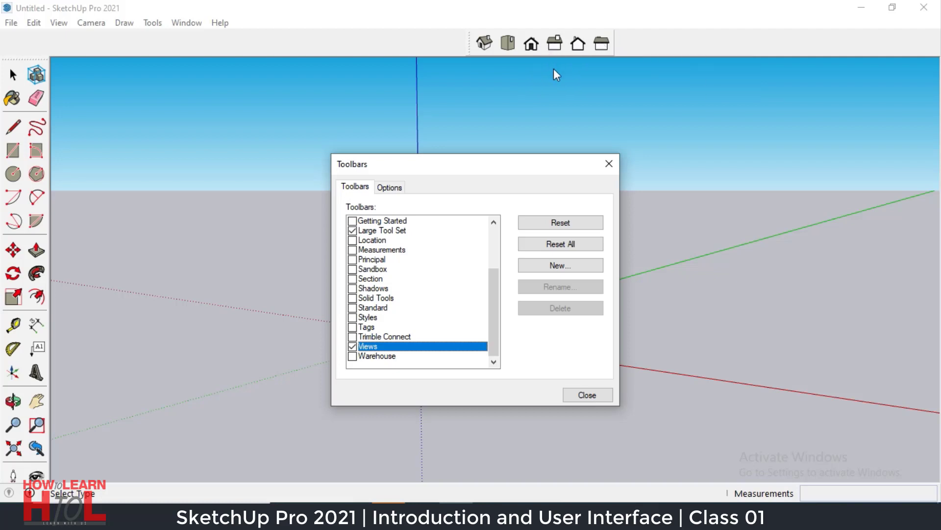
drag(469, 44, 8, 53)
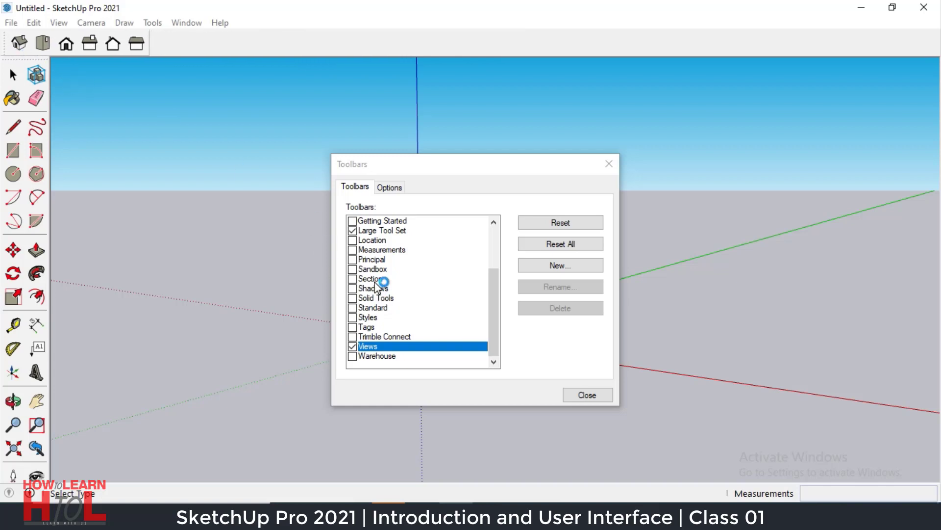
click(352, 357)
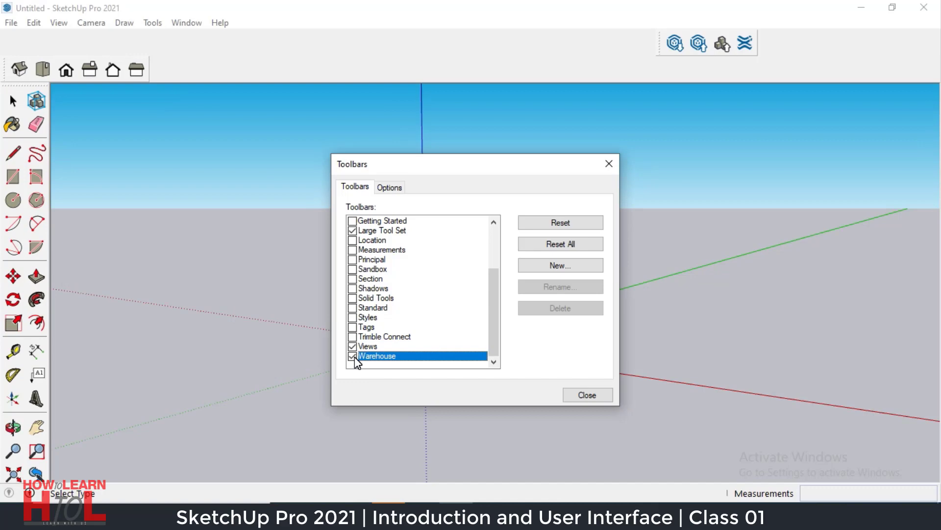
click(353, 357)
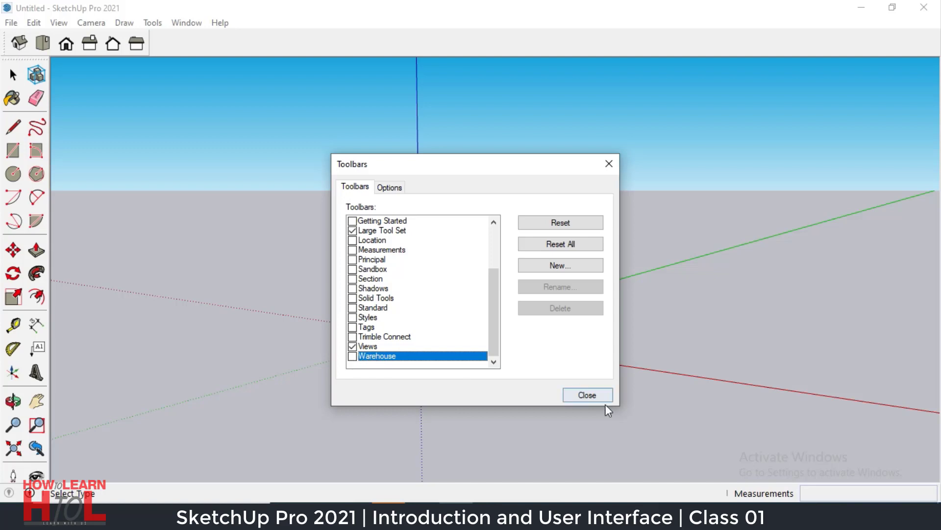
click(587, 395)
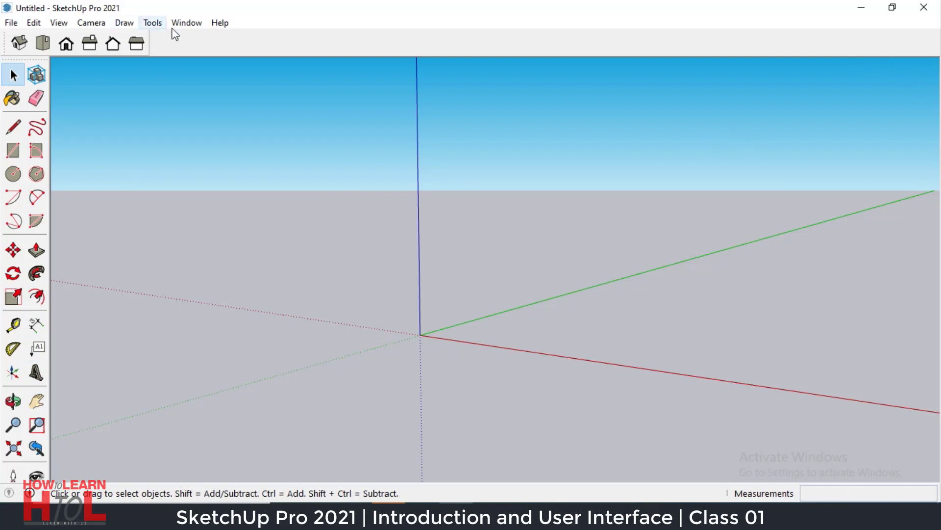
- Show the Default Tray and look through its panels from Entity Info to Instructor
click(186, 23)
mouse_move(211, 40)
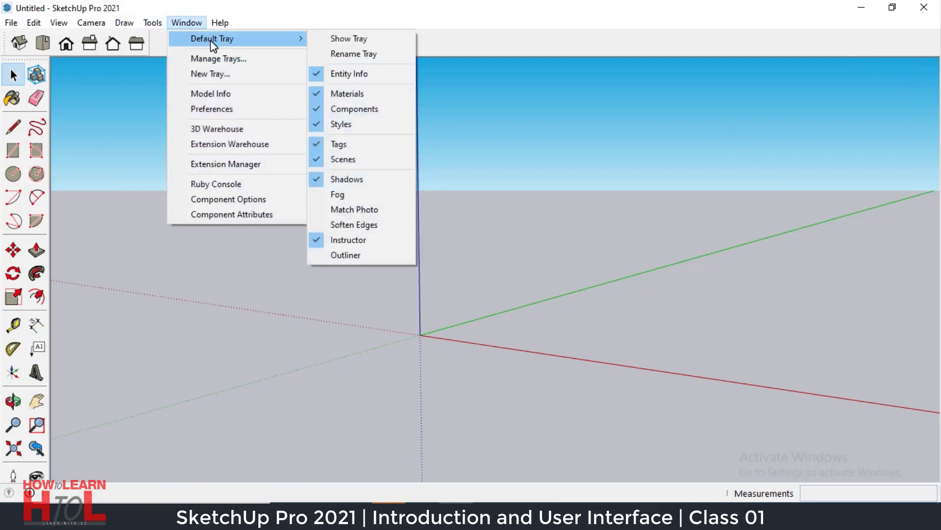
click(380, 39)
scroll(832, 346, down, 5)
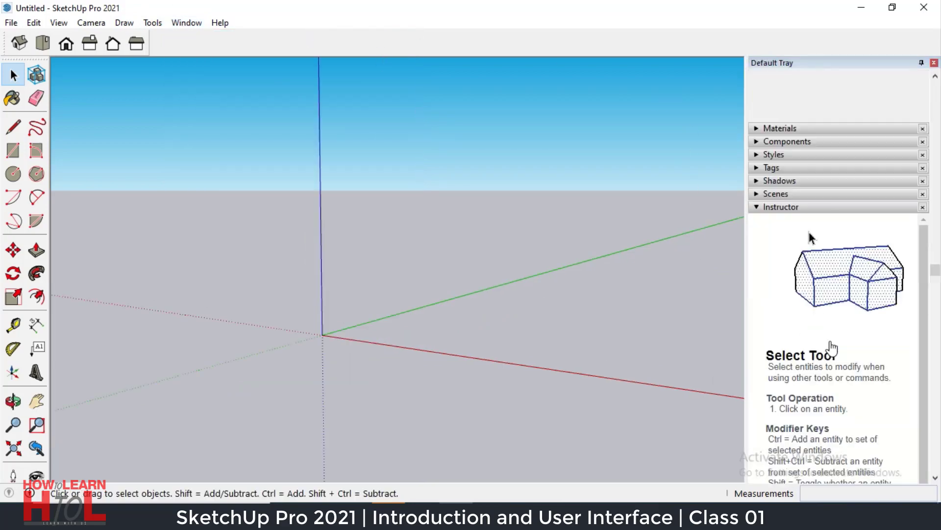
scroll(832, 346, up, 5)
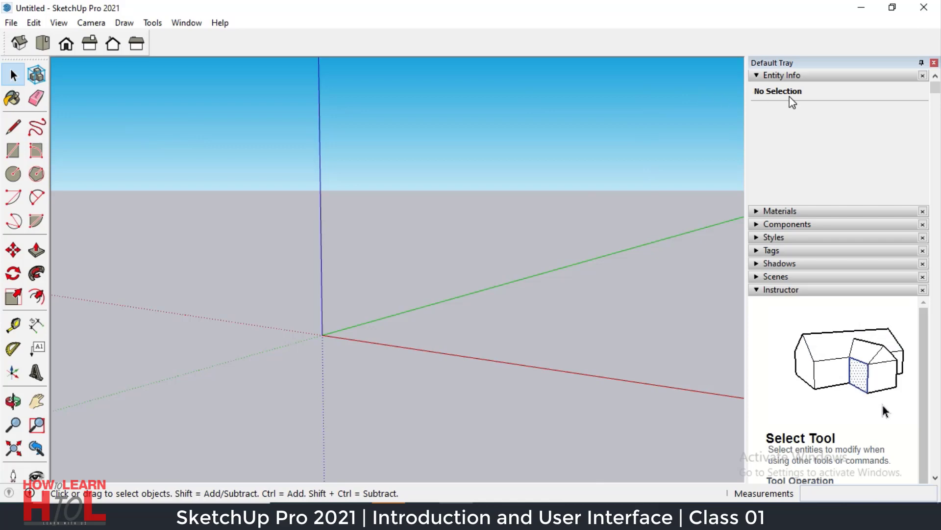
- Expand the Materials, Components and Styles panels of the Default Tray, comparing the Edit and Select views of Materials
click(759, 212)
scroll(772, 329, down, 5)
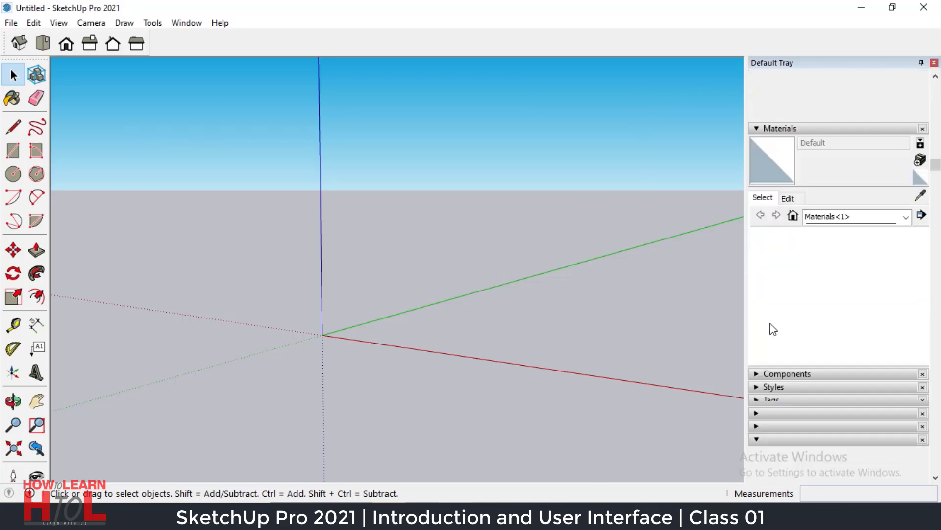
scroll(773, 328, up, 5)
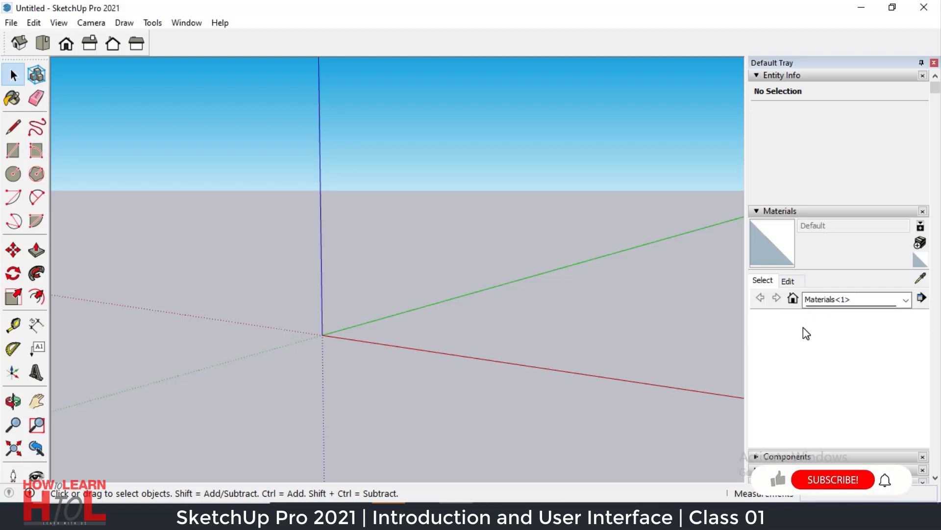
scroll(804, 328, down, 3)
click(788, 199)
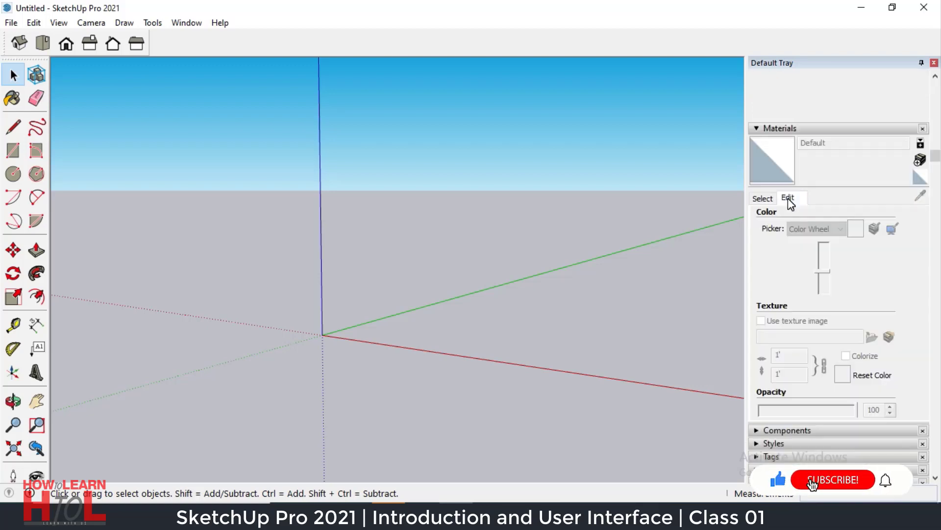
click(763, 198)
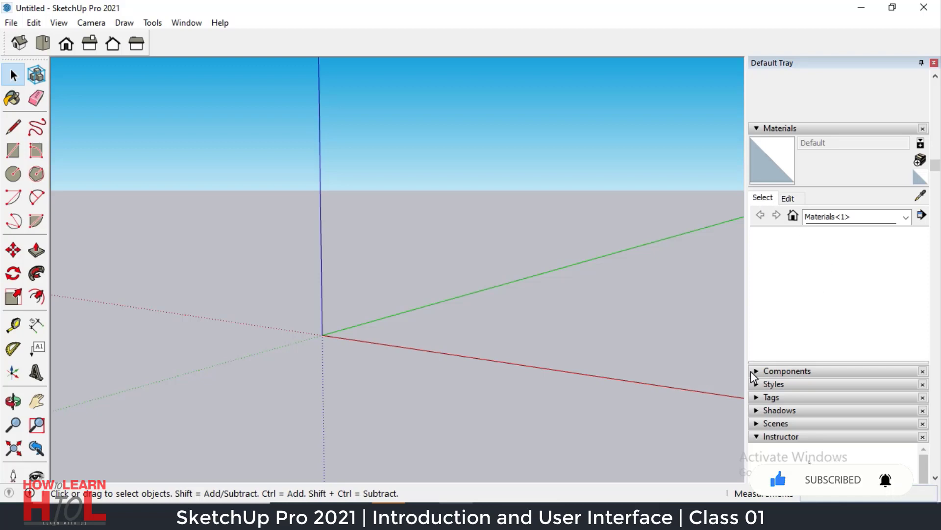
click(785, 371)
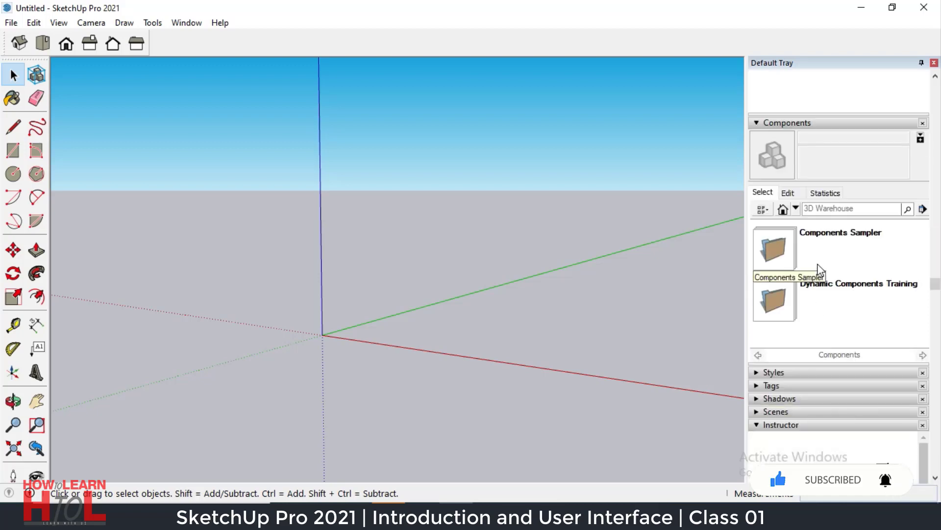
click(755, 373)
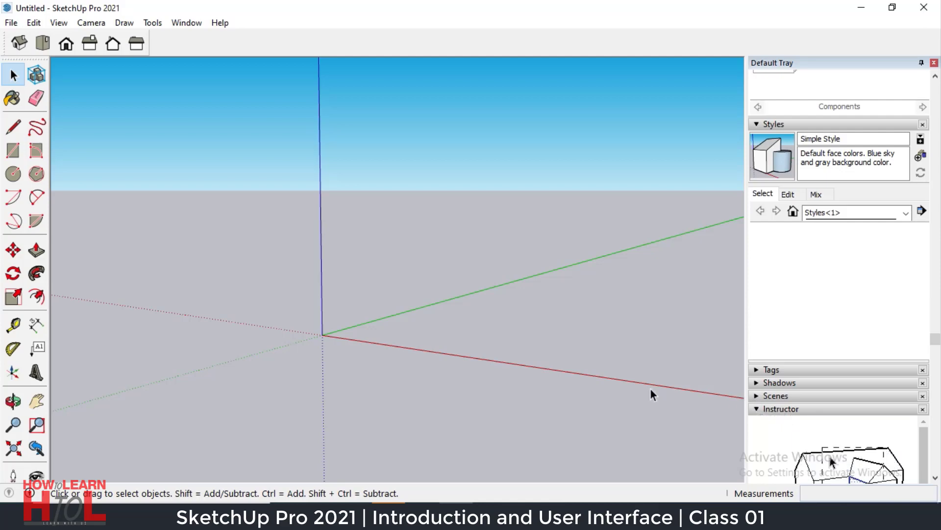
- Activate the Eraser tool and read its operation and modifier key guidance in the Instructor panel
scroll(787, 254, down, 3)
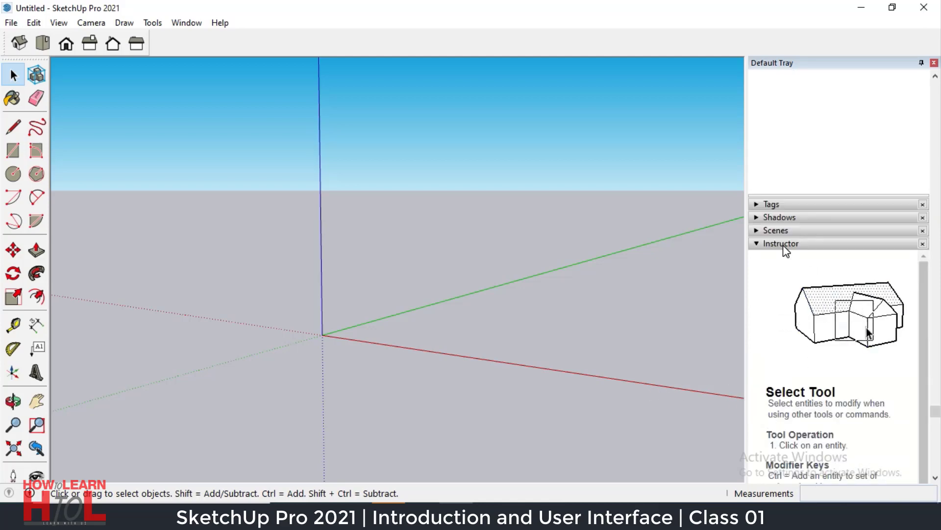
click(35, 99)
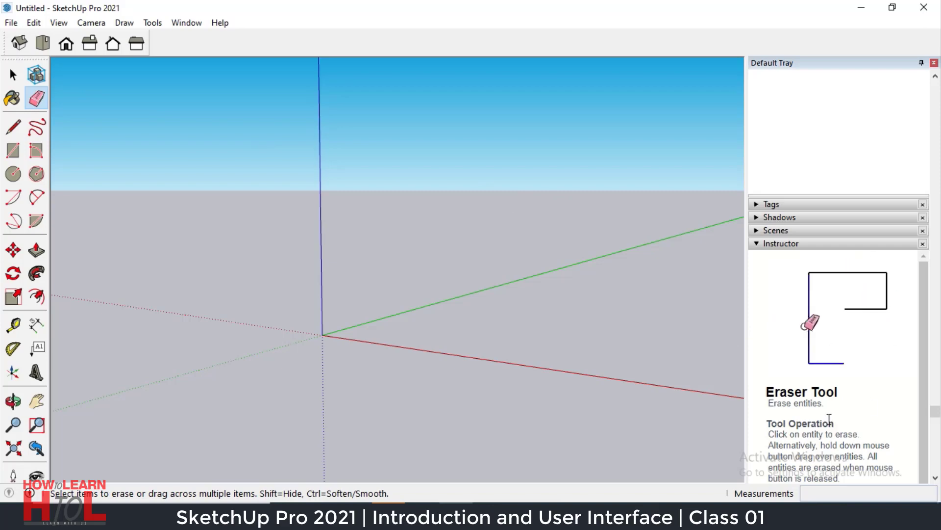
scroll(829, 419, down, 3)
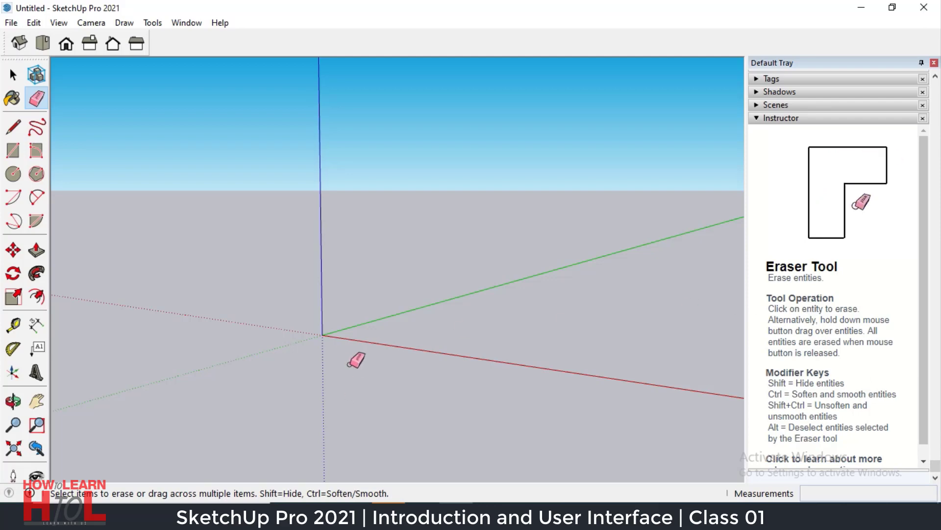
scroll(353, 356, up, 3)
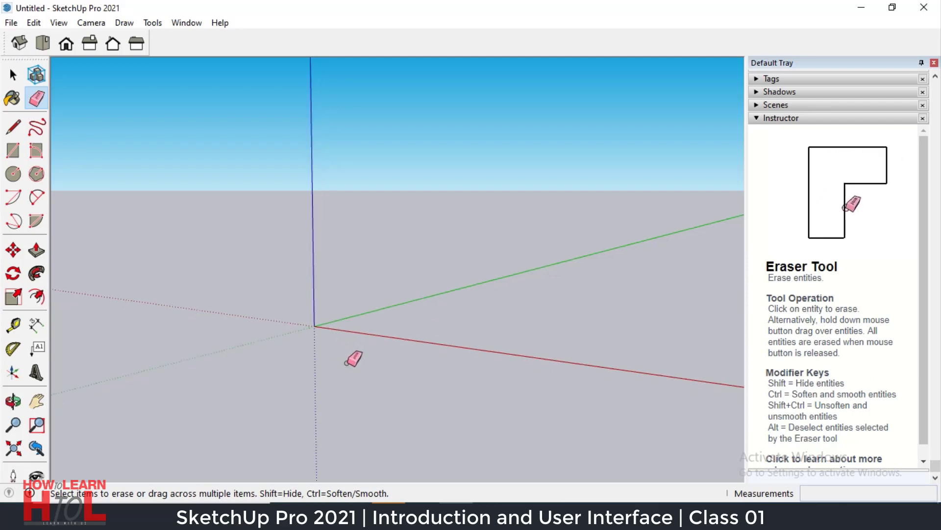
- Remove the Entity Info panel from the Default Tray and check the tray from its first panel
click(185, 23)
mouse_move(216, 37)
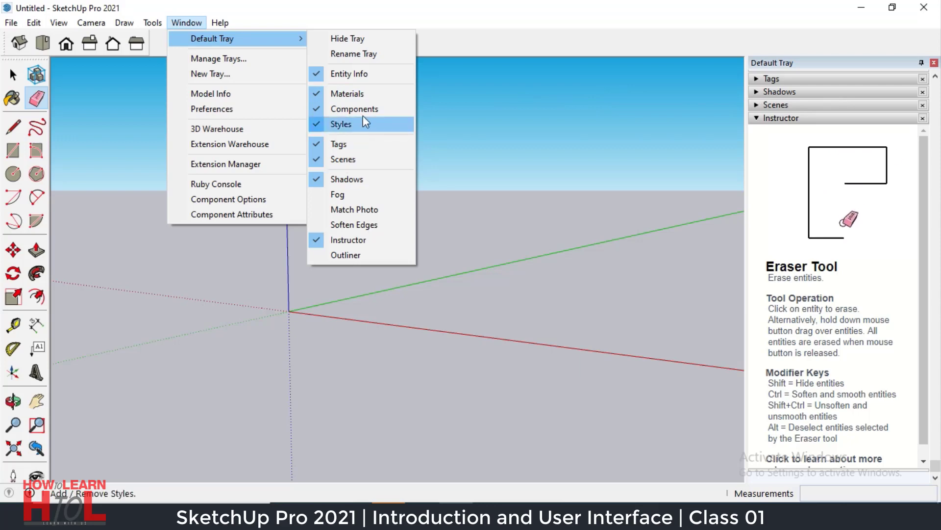
click(361, 73)
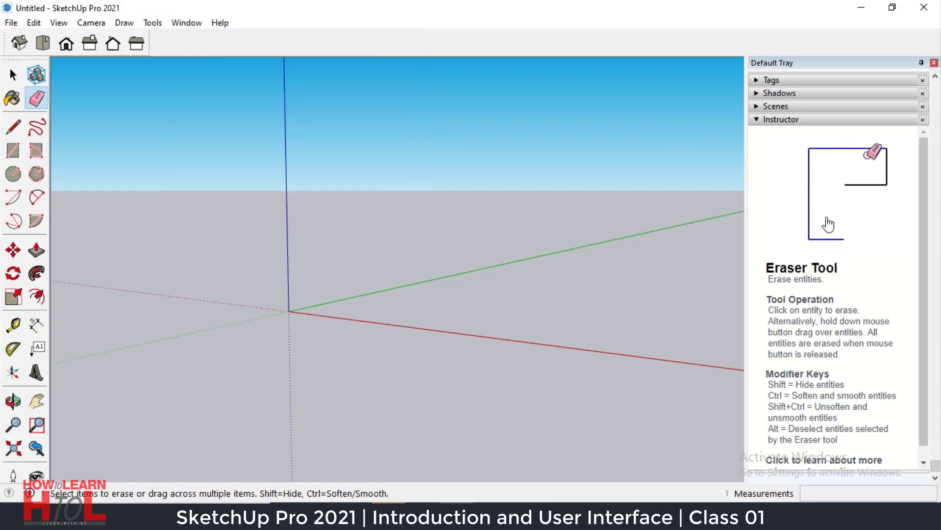
scroll(829, 225, up, 5)
scroll(829, 226, up, 5)
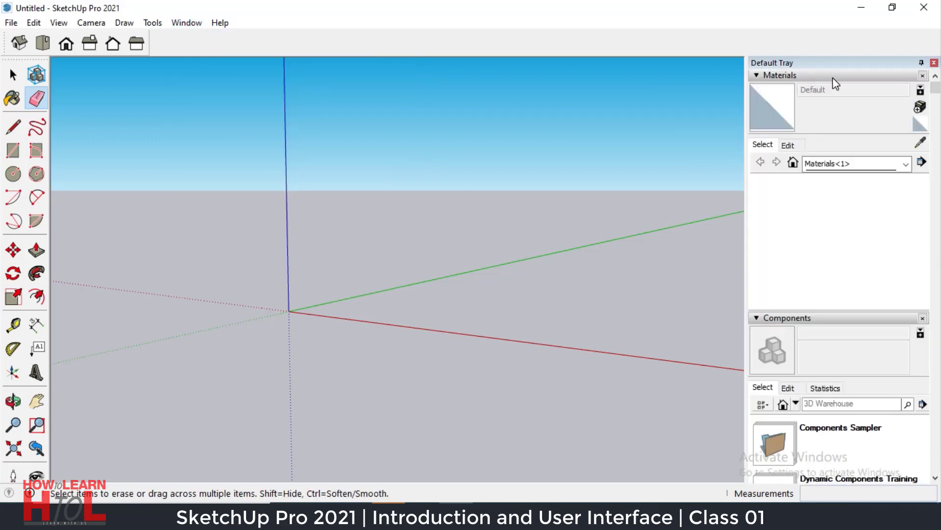
- Review the list of panels available for the Default Tray without changing it, and switch back to the Select tool
click(181, 23)
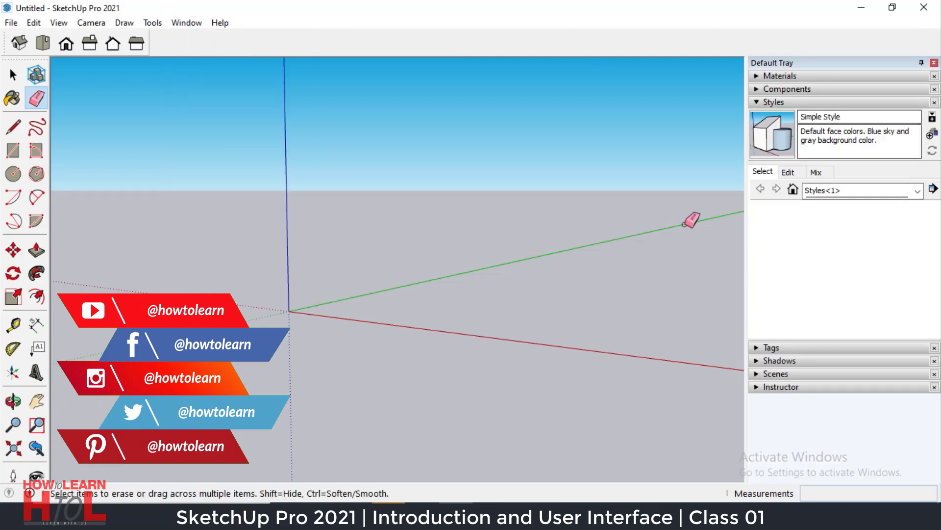
click(187, 23)
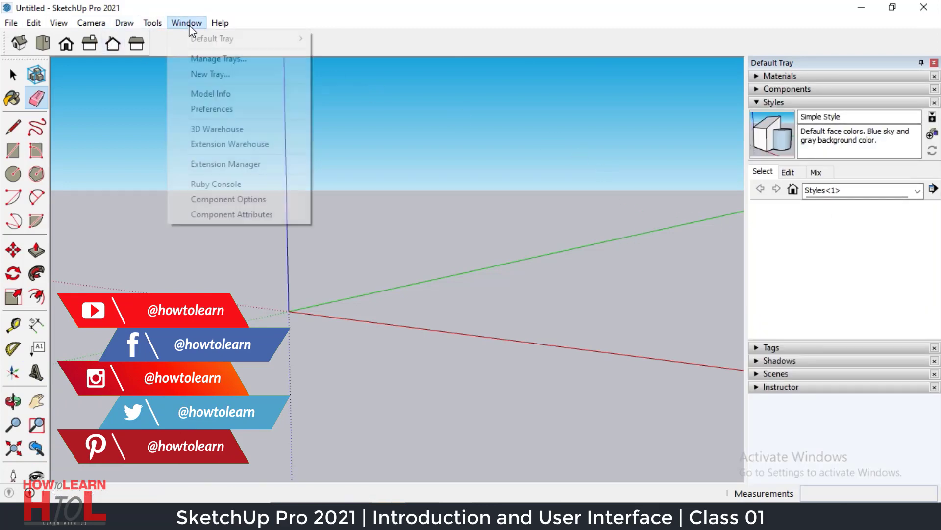
mouse_move(227, 39)
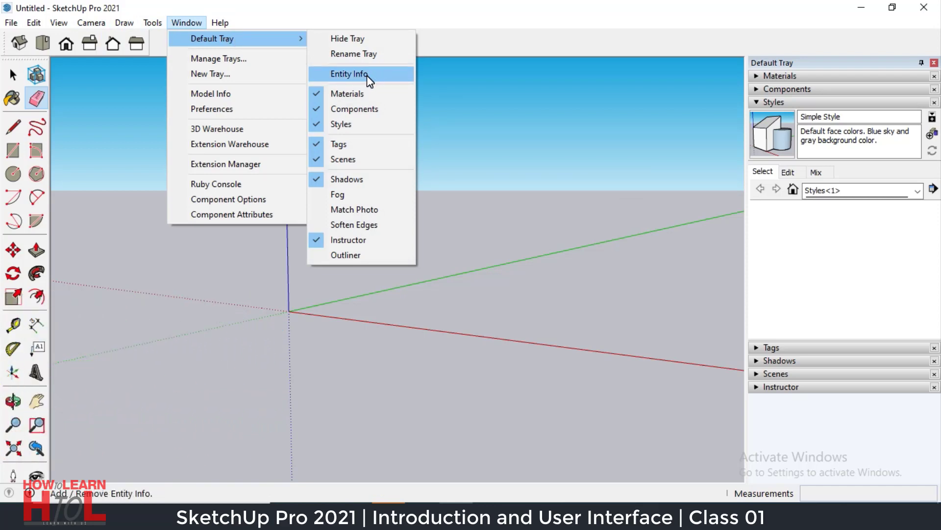
click(496, 131)
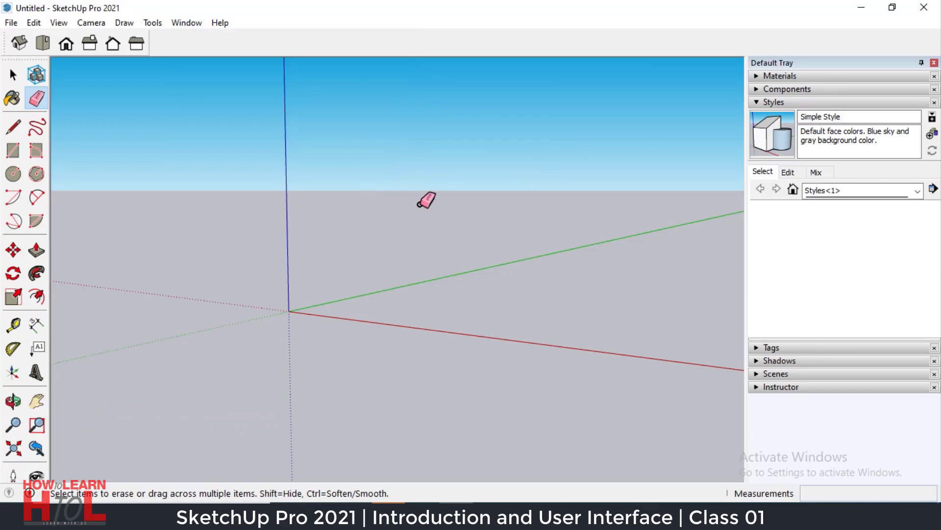
click(13, 74)
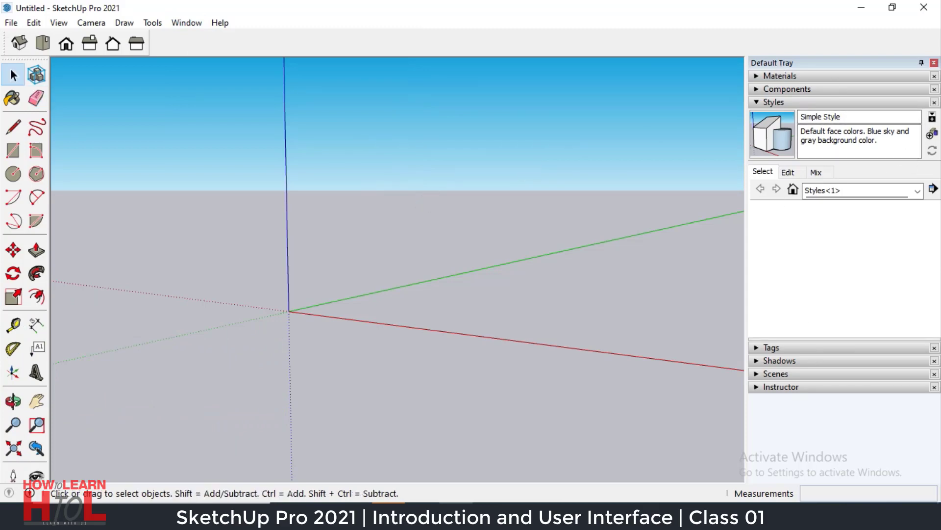